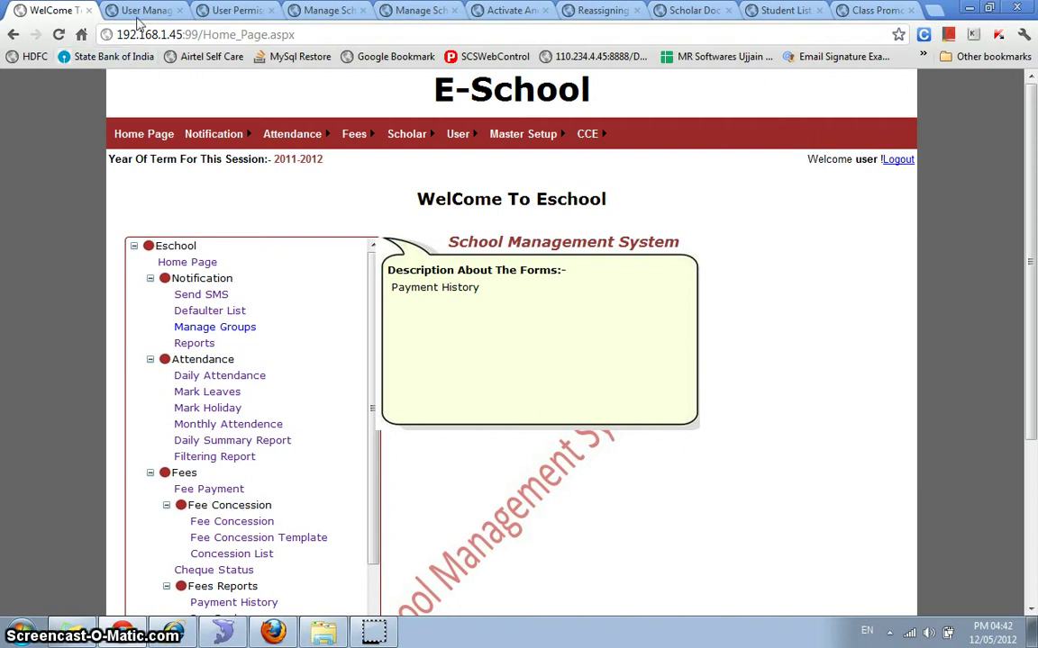
Open the User Management page and look over its nine user accounts and the Create User form.
click(136, 10)
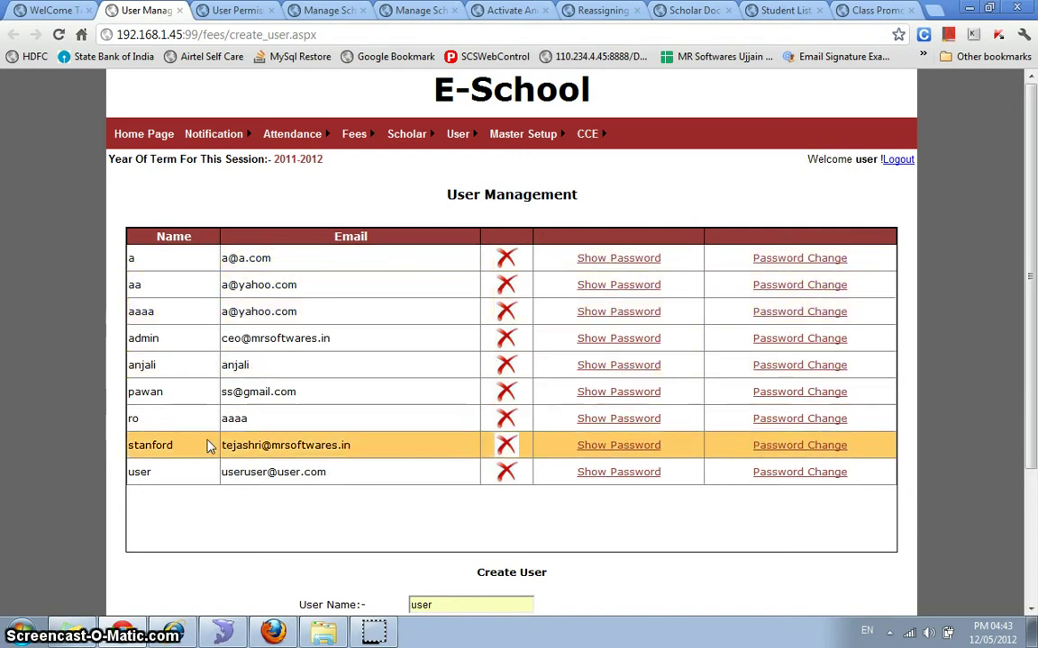
scroll(262, 428, down, 1)
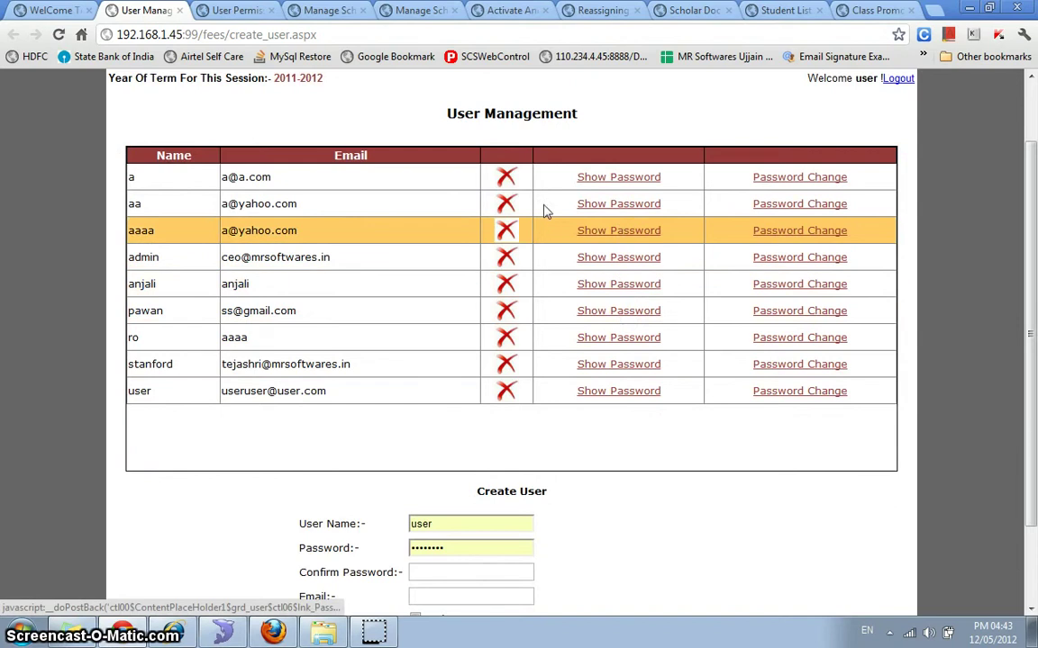
scroll(513, 297, down, 1)
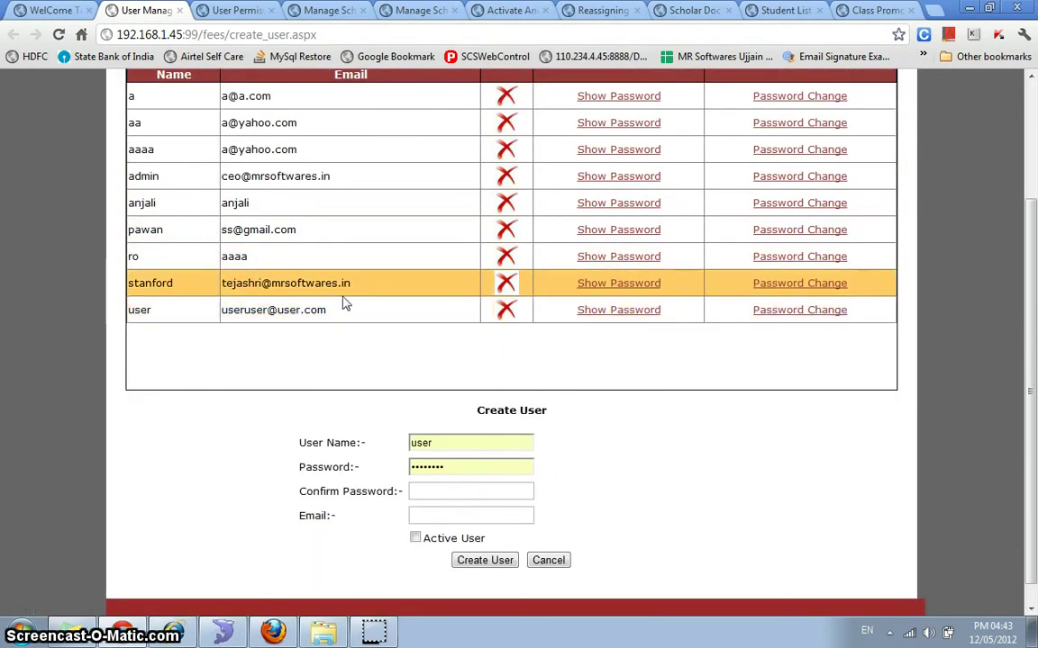
scroll(628, 393, up, 1)
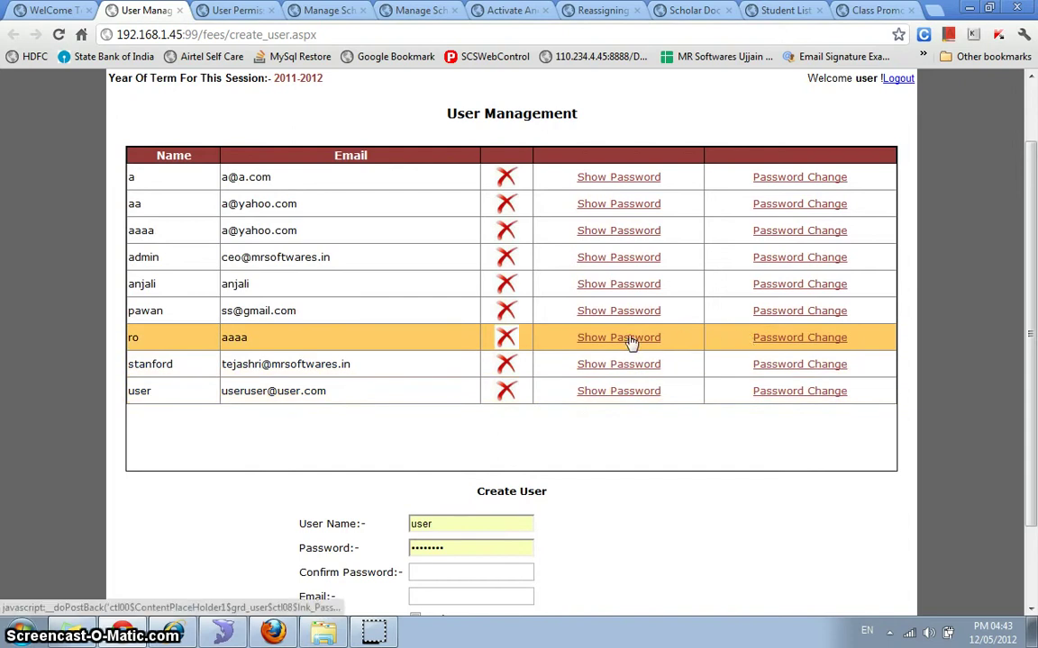
scroll(622, 344, down, 2)
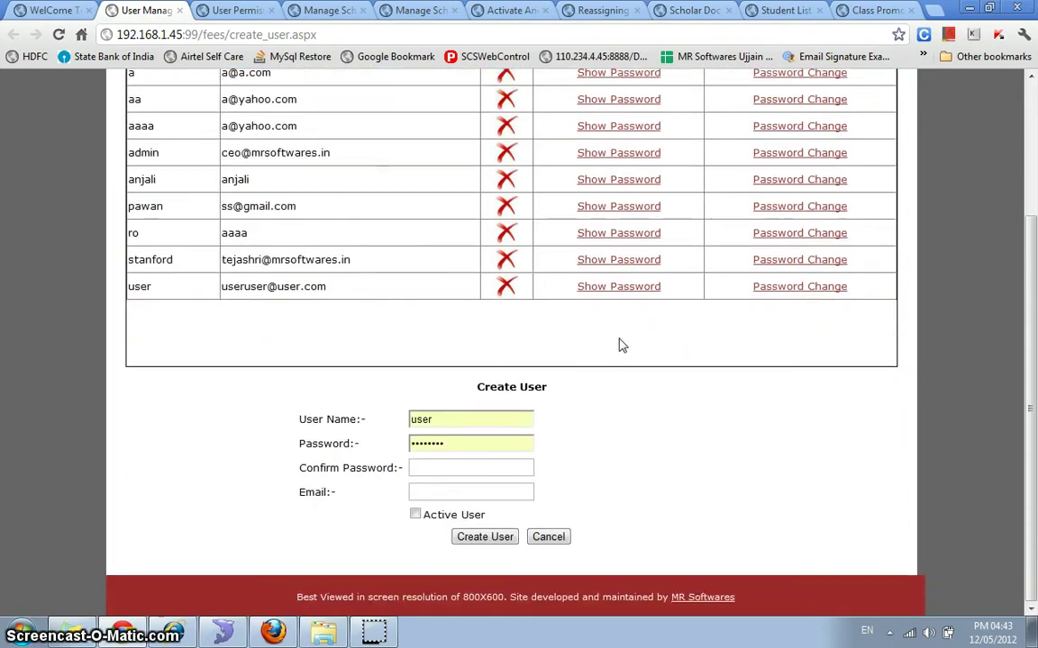
scroll(604, 360, up, 3)
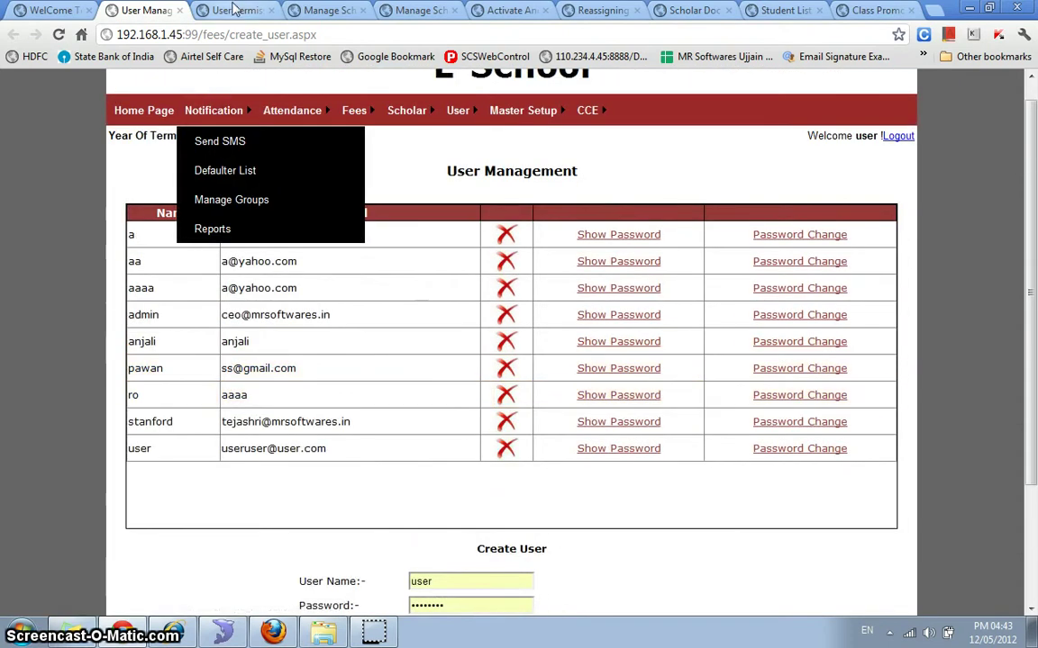
Switch to the User Permission page with its permission options and page checklist.
click(234, 10)
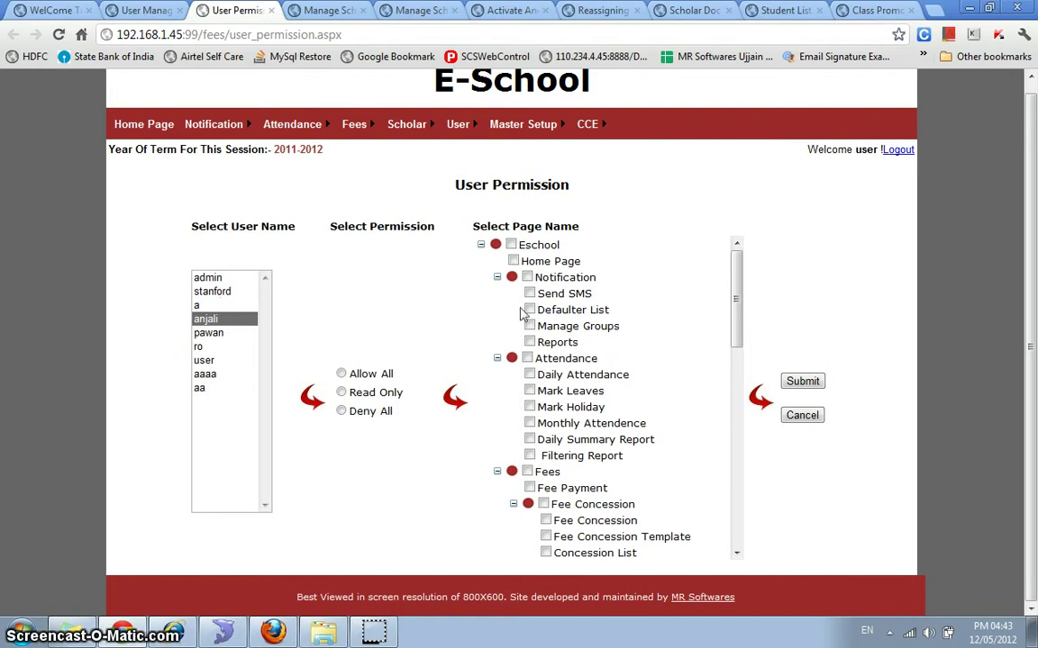
Set the chosen user's permission to Deny All and review the Select Page Name checklist.
click(344, 413)
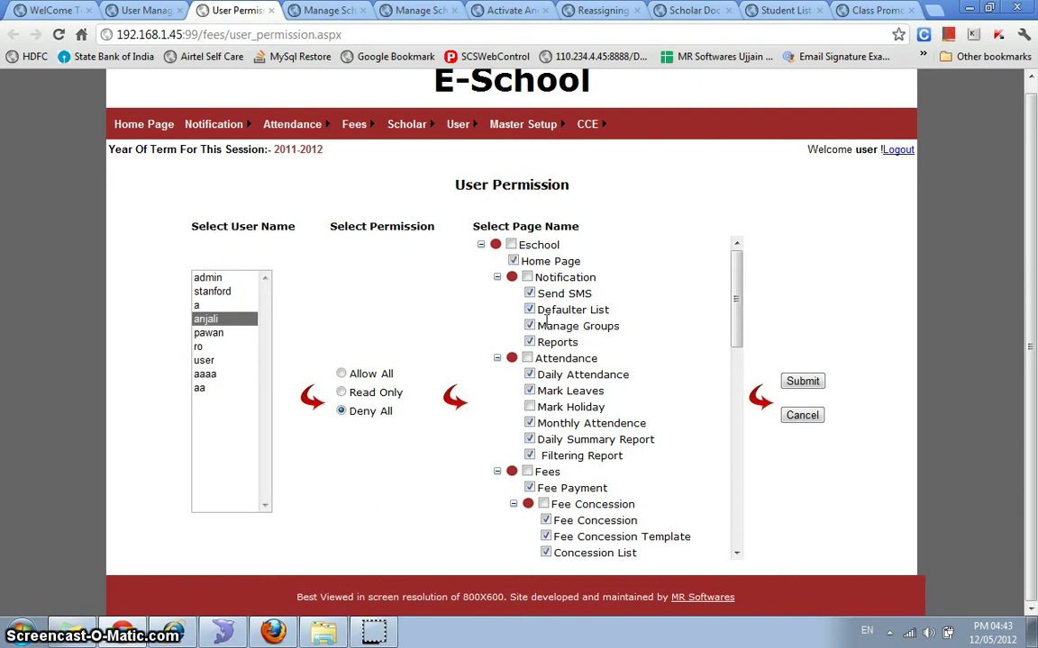
scroll(552, 329, down, 2)
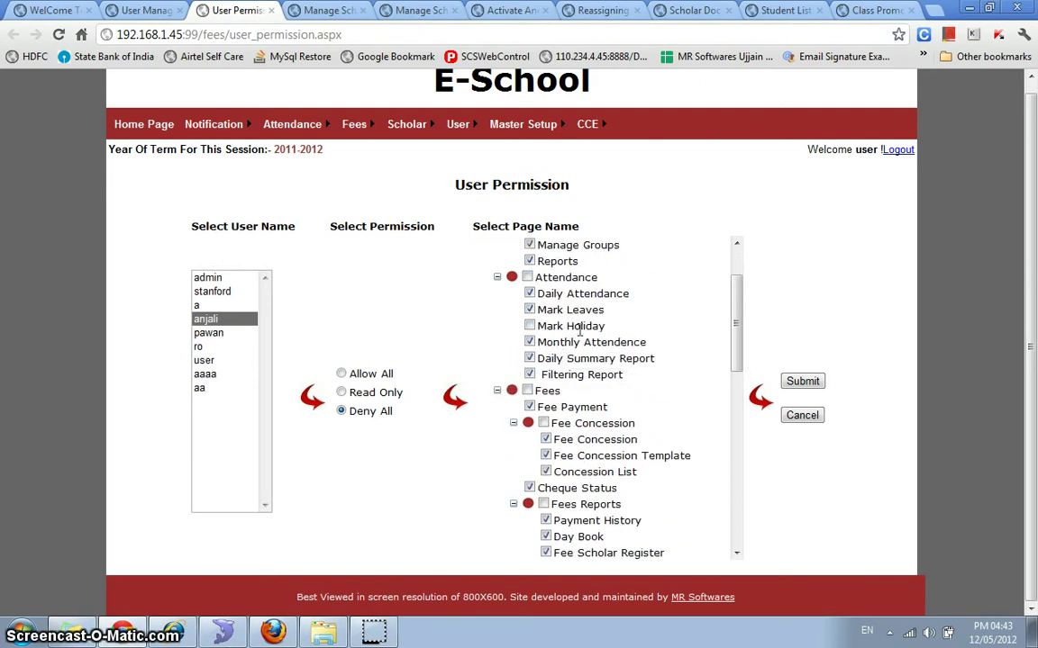
scroll(579, 336, down, 1)
scroll(567, 371, down, 4)
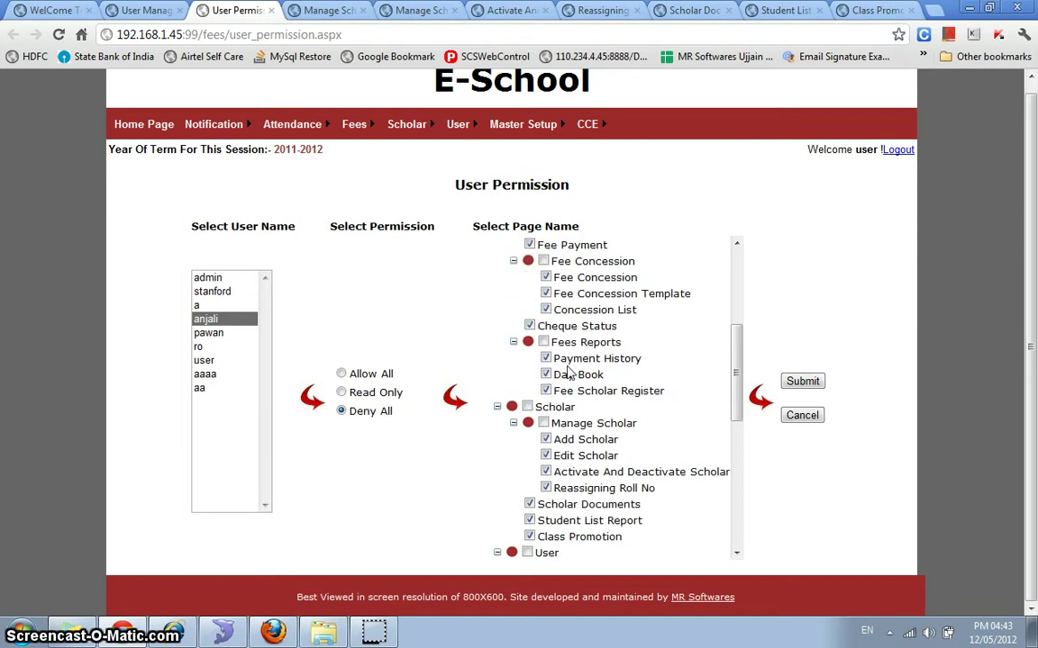
scroll(567, 371, down, 1)
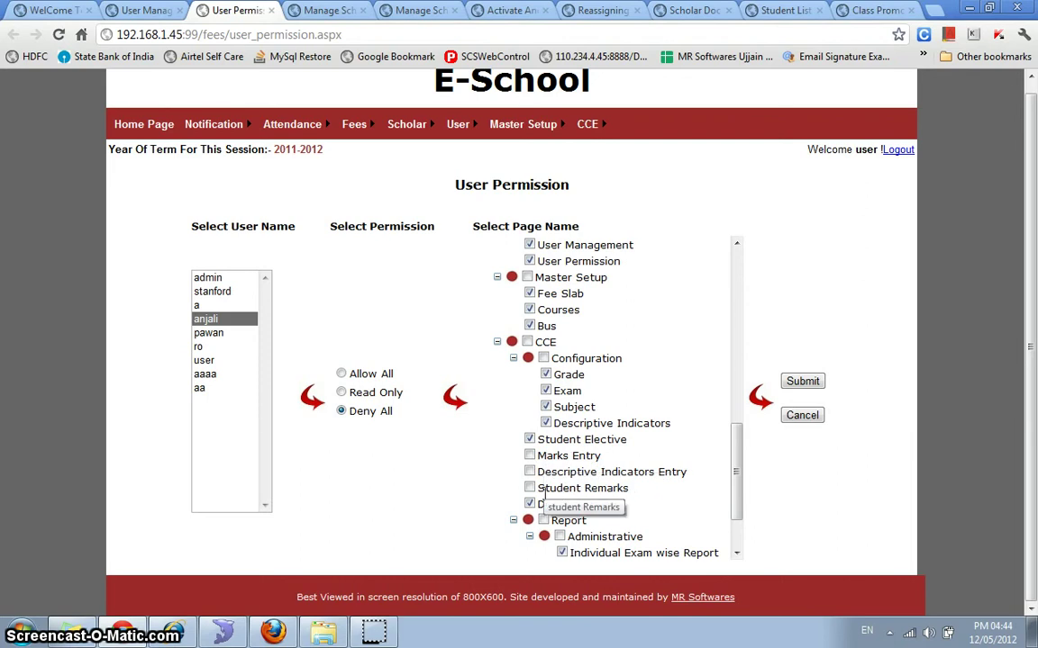
scroll(649, 446, up, 2)
scroll(656, 447, up, 3)
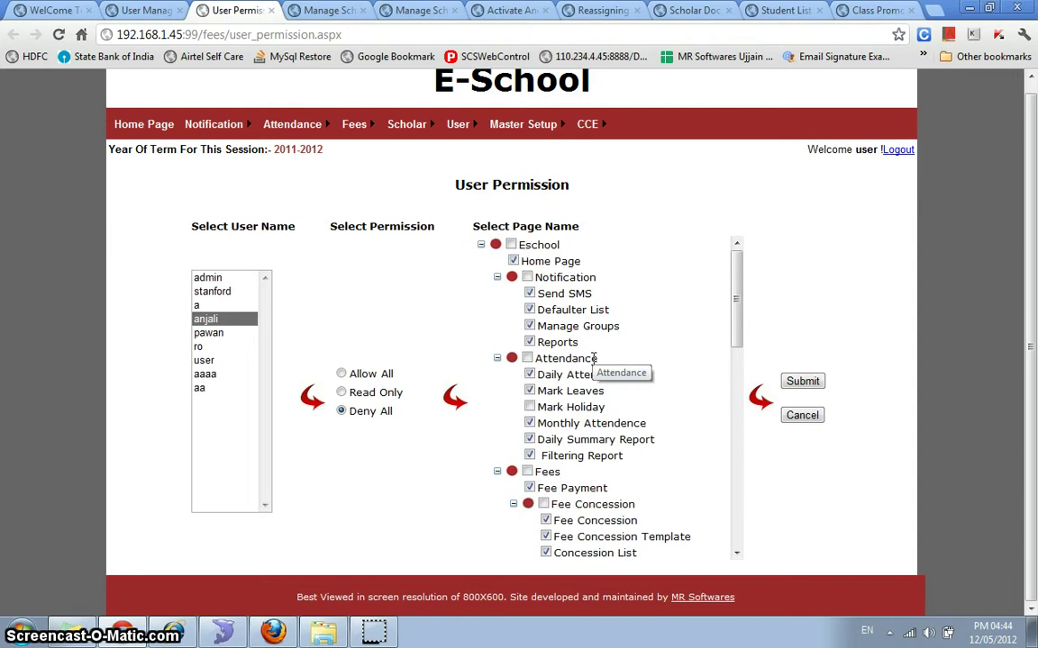
scroll(593, 358, down, 2)
scroll(593, 359, down, 2)
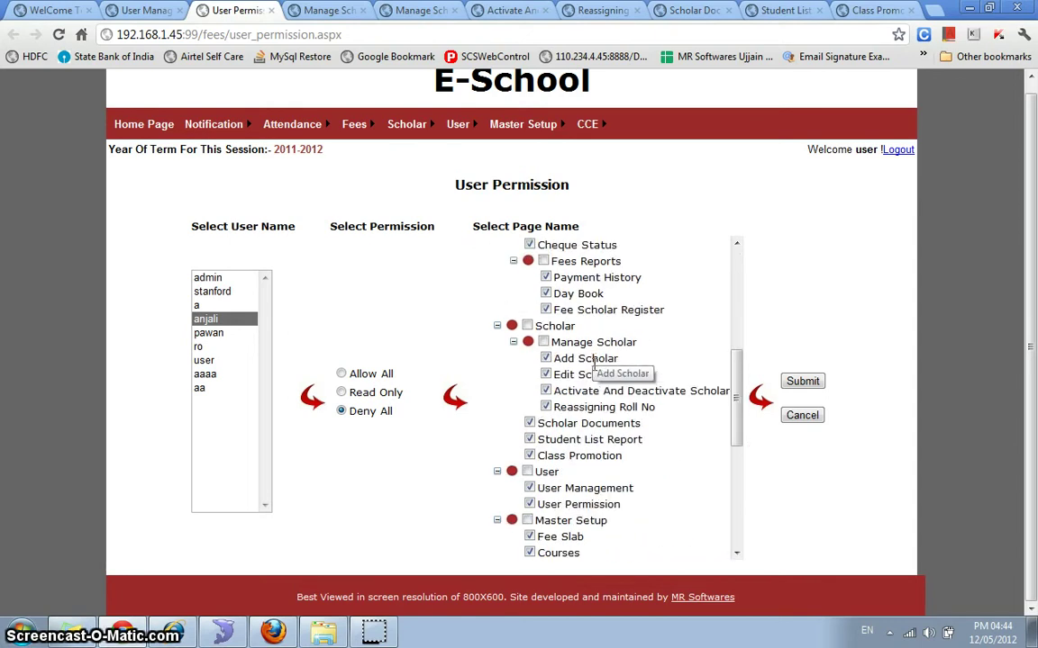
scroll(592, 359, down, 3)
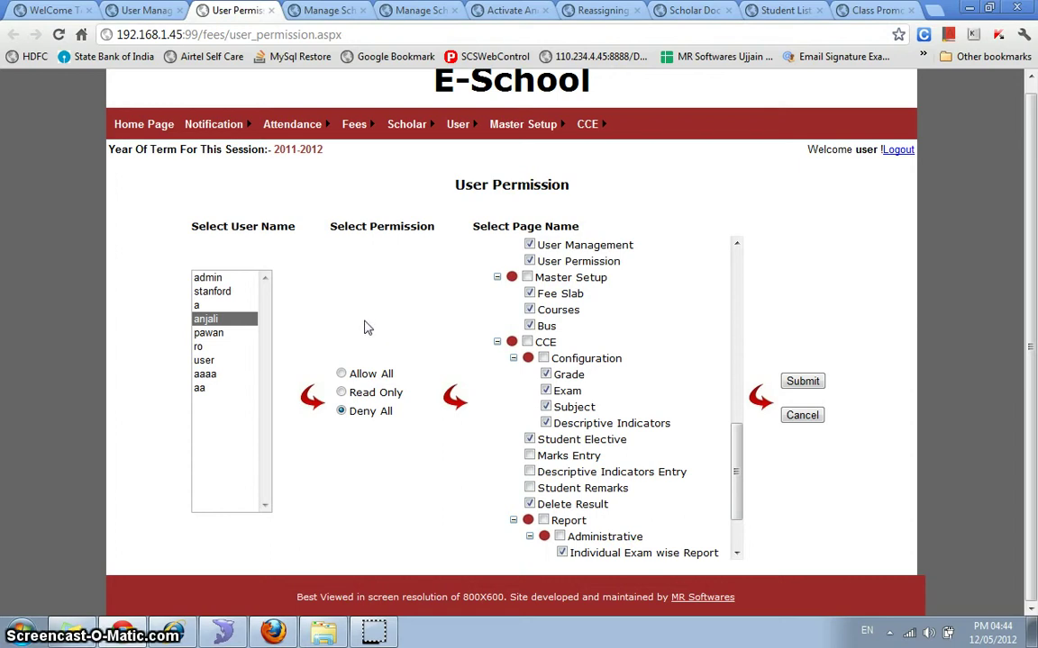
On the Add Scholar Student form, assign class VII so section A and roll number 45 fill in.
click(329, 10)
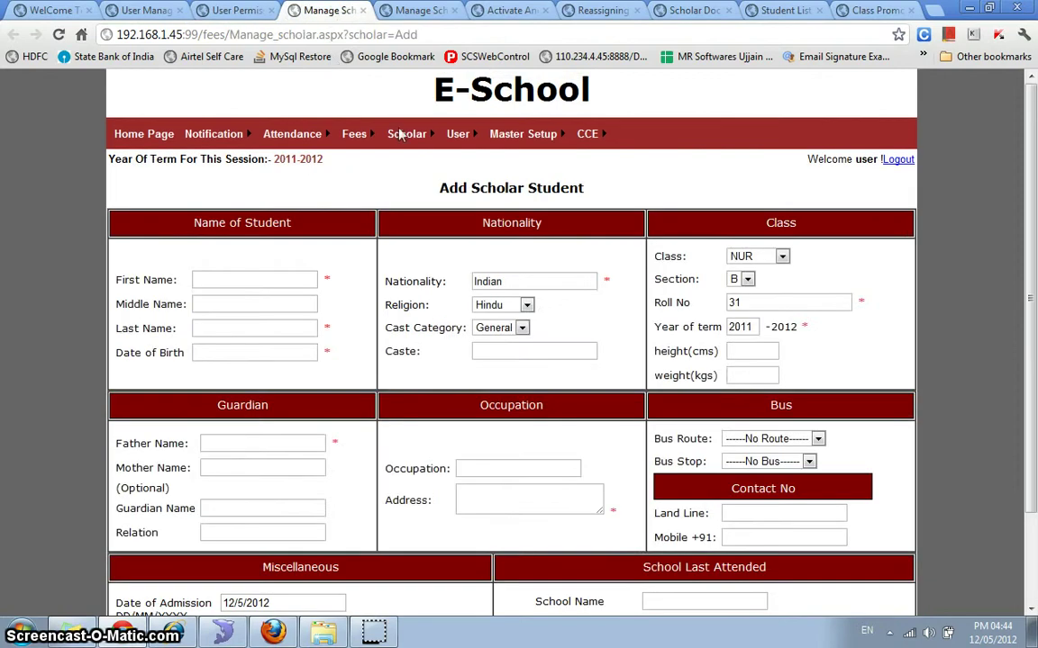
mouse_move(461, 162)
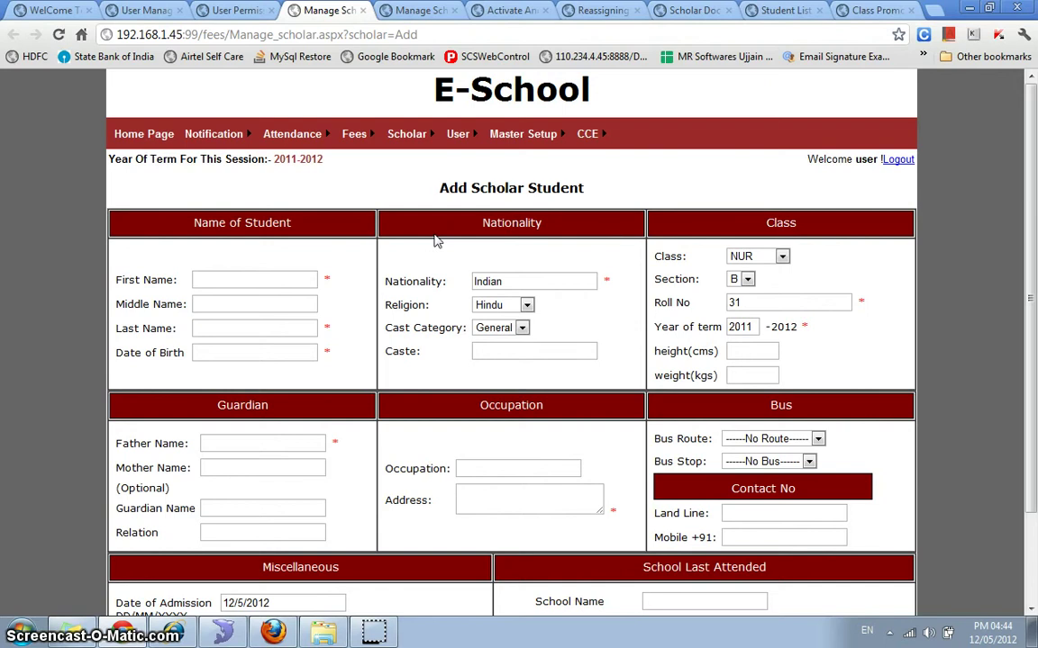
scroll(437, 239, down, 2)
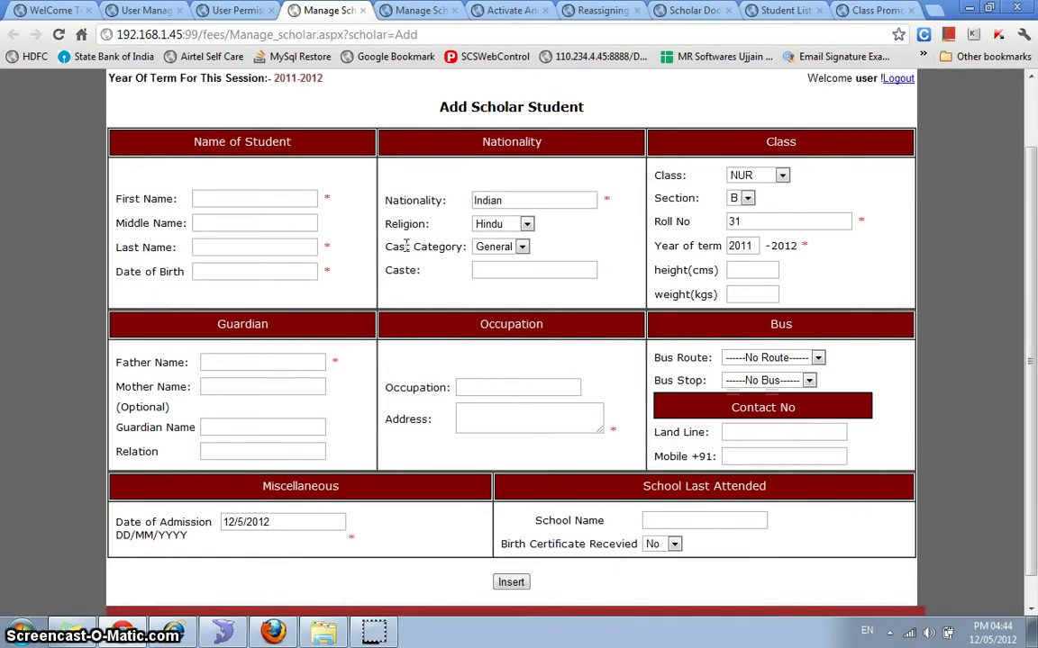
click(774, 174)
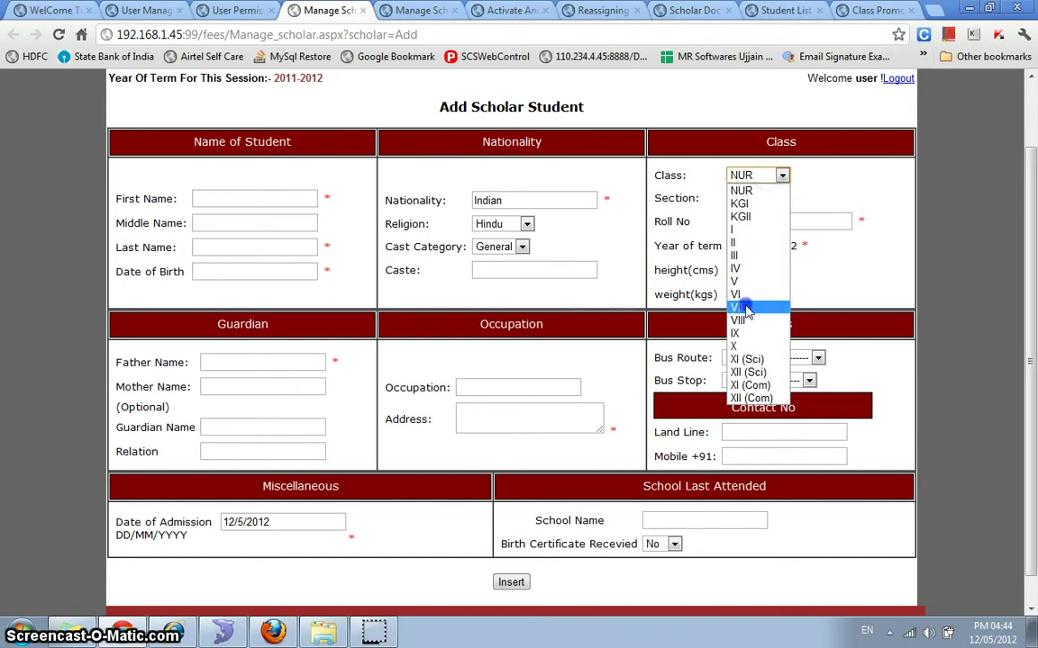
click(744, 309)
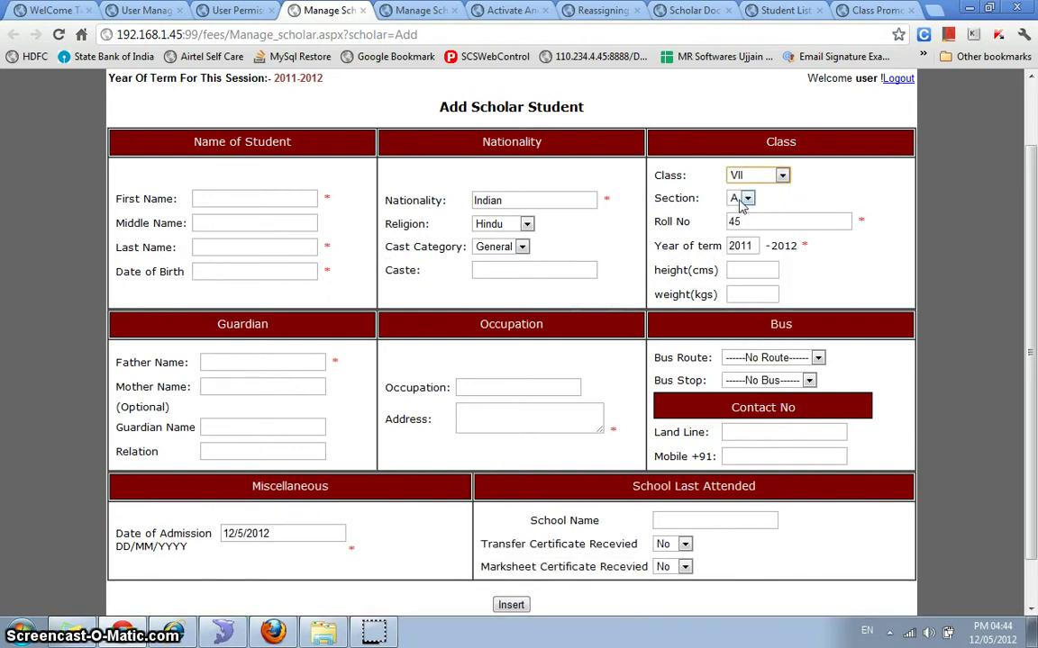
click(752, 221)
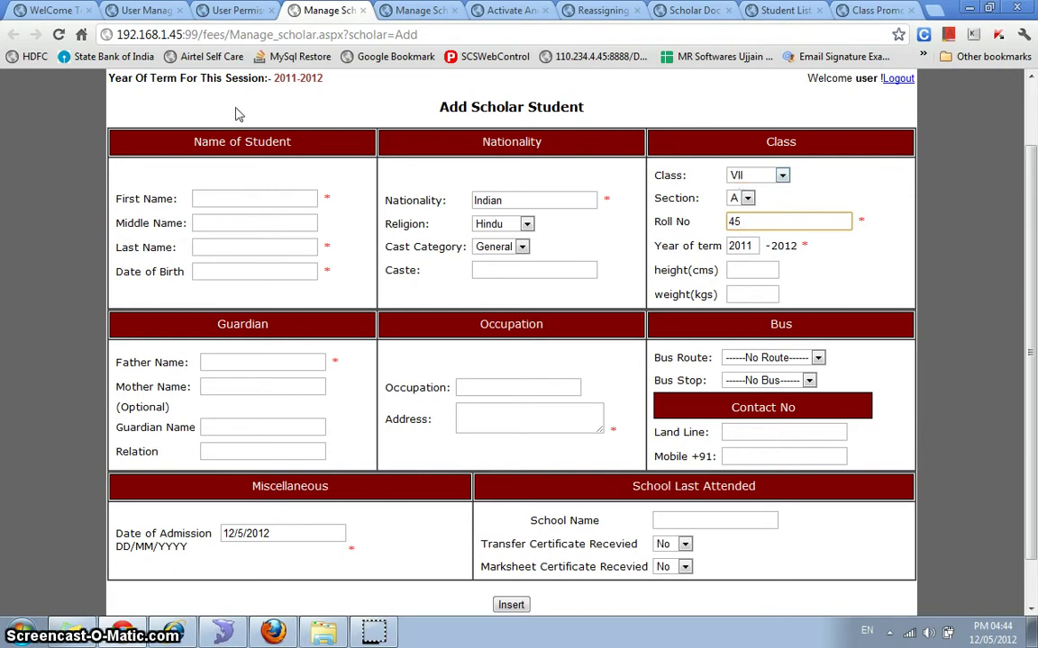
Review the filled Add Scholar Student form, then move to the Edit Scholar Student page.
scroll(598, 207, up, 2)
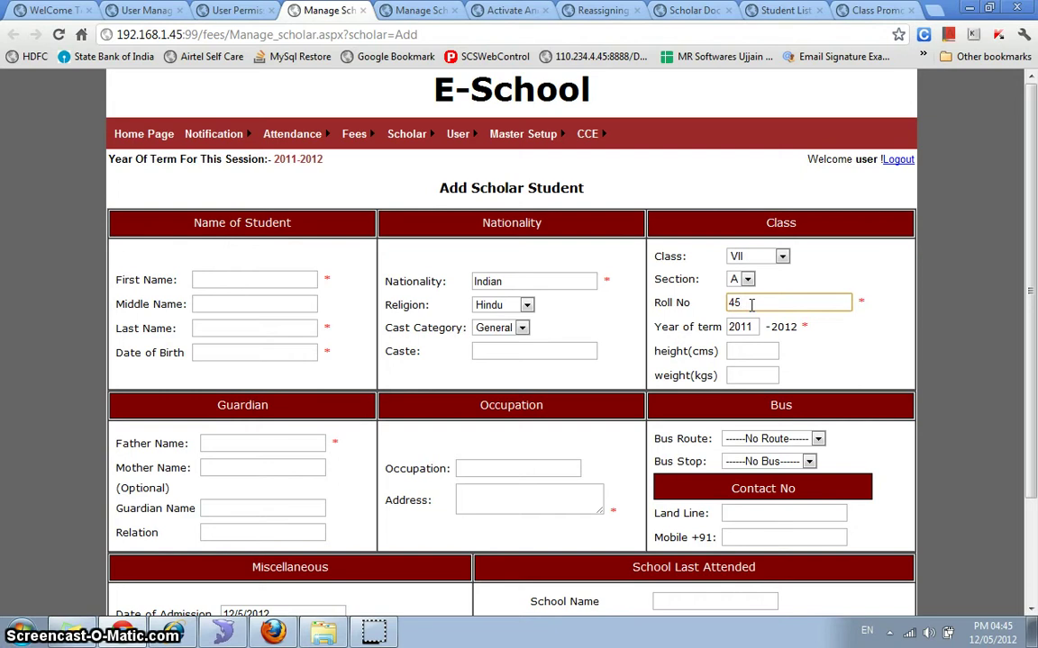
scroll(752, 305, down, 2)
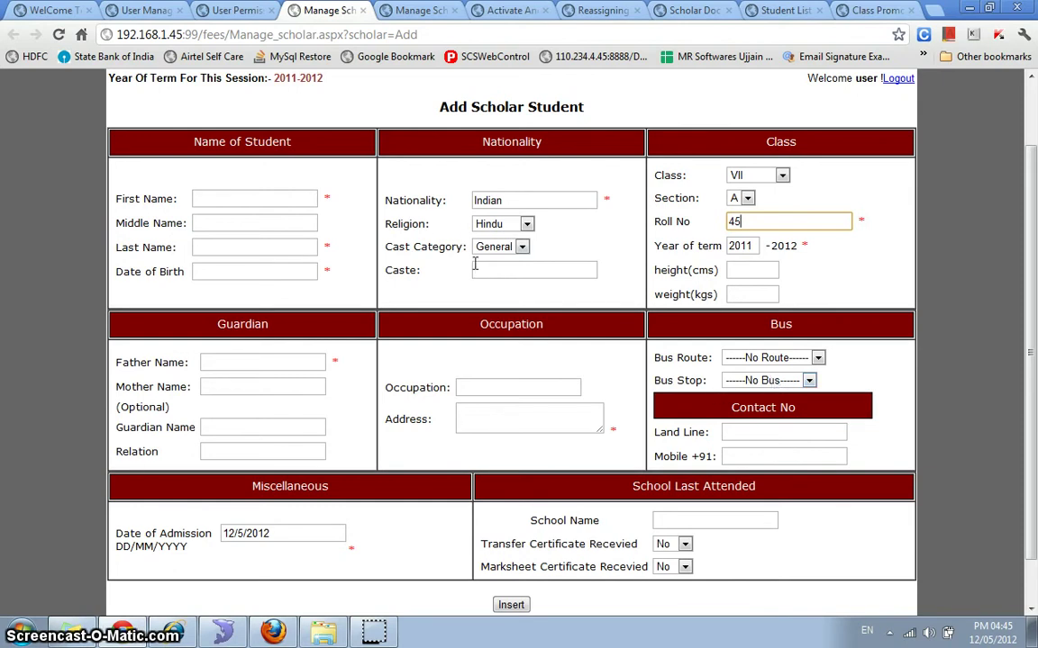
scroll(487, 257, down, 1)
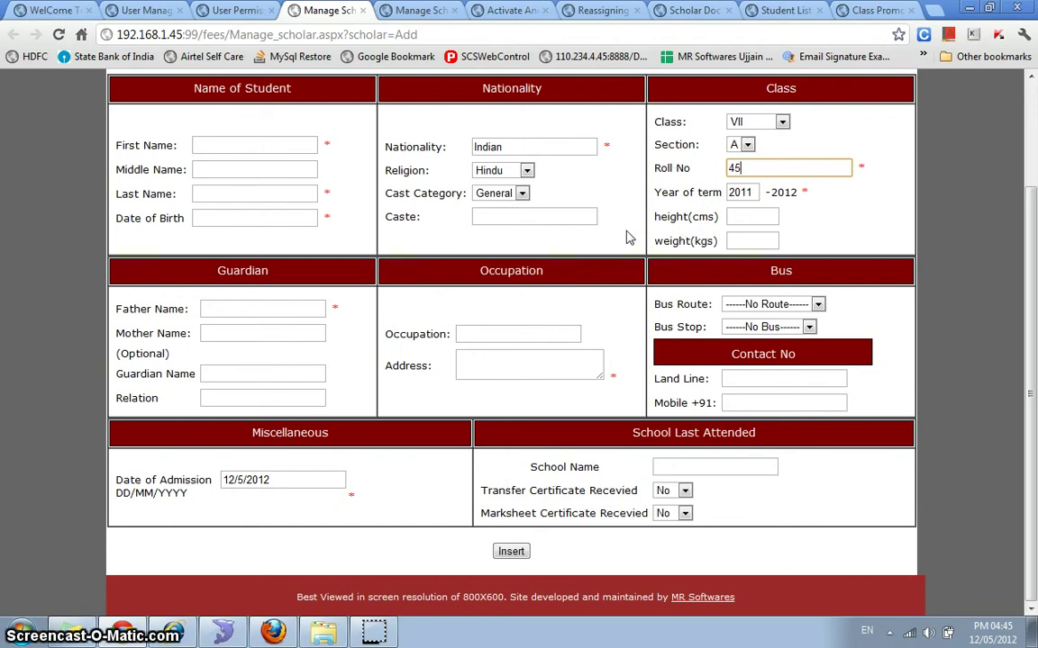
scroll(555, 358, up, 3)
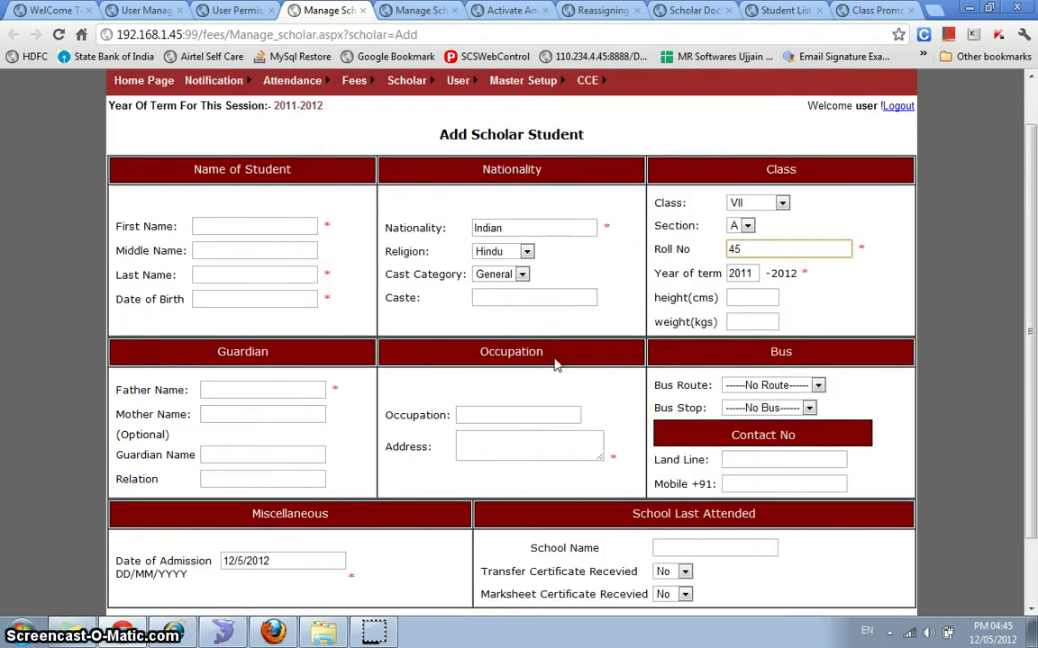
mouse_move(292, 133)
key(ctrl+Tab)
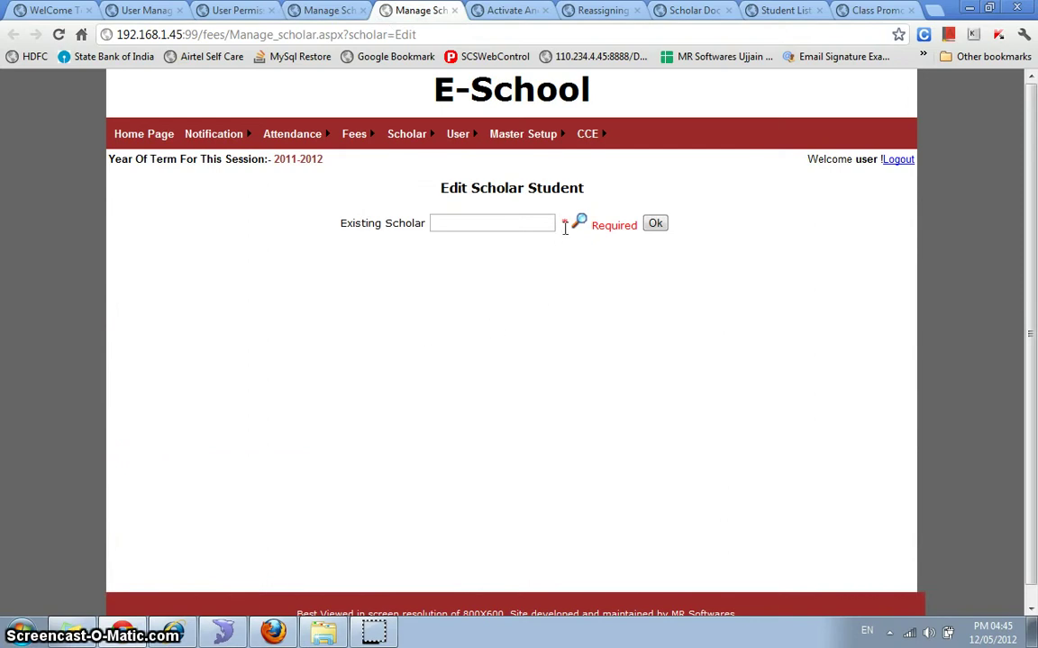
Search students by name, pick scholar 395 from the results, and load that record.
click(578, 223)
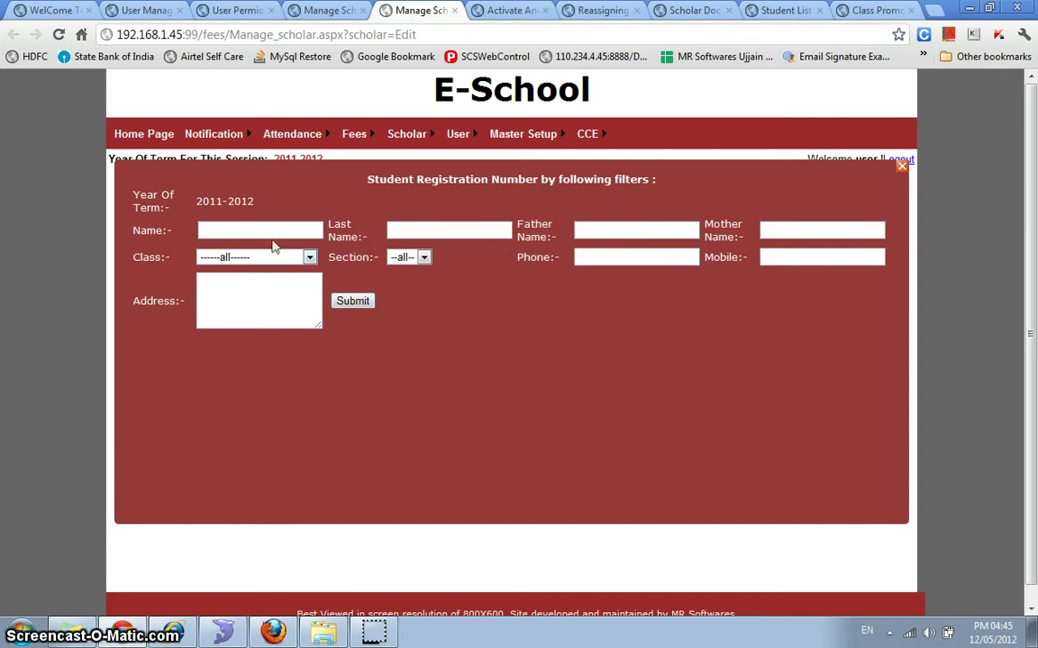
click(270, 232)
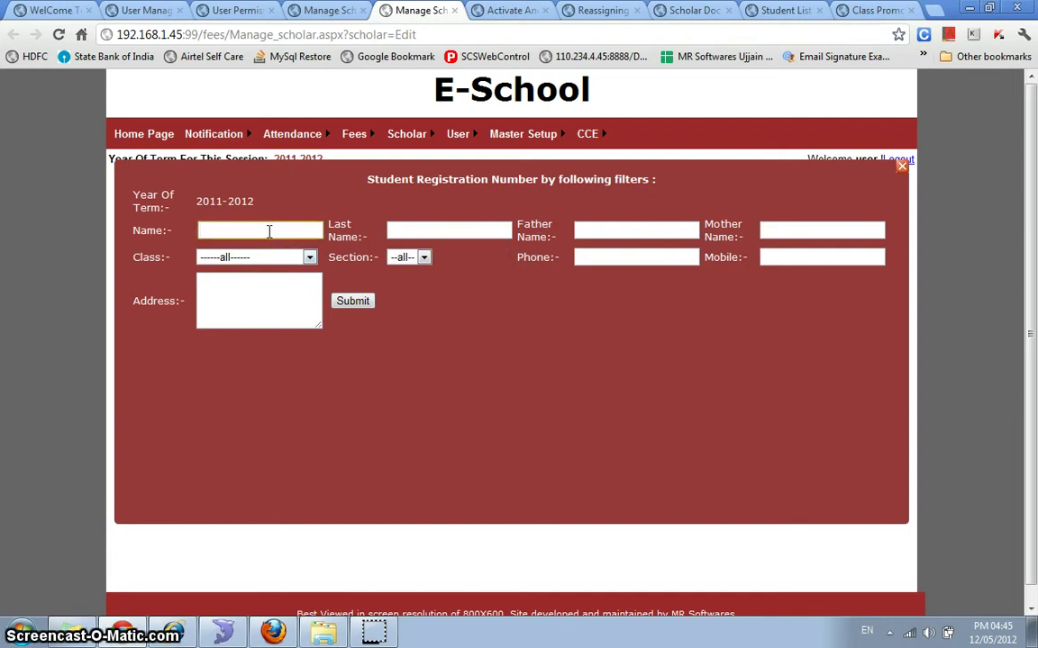
text(anja)
click(346, 303)
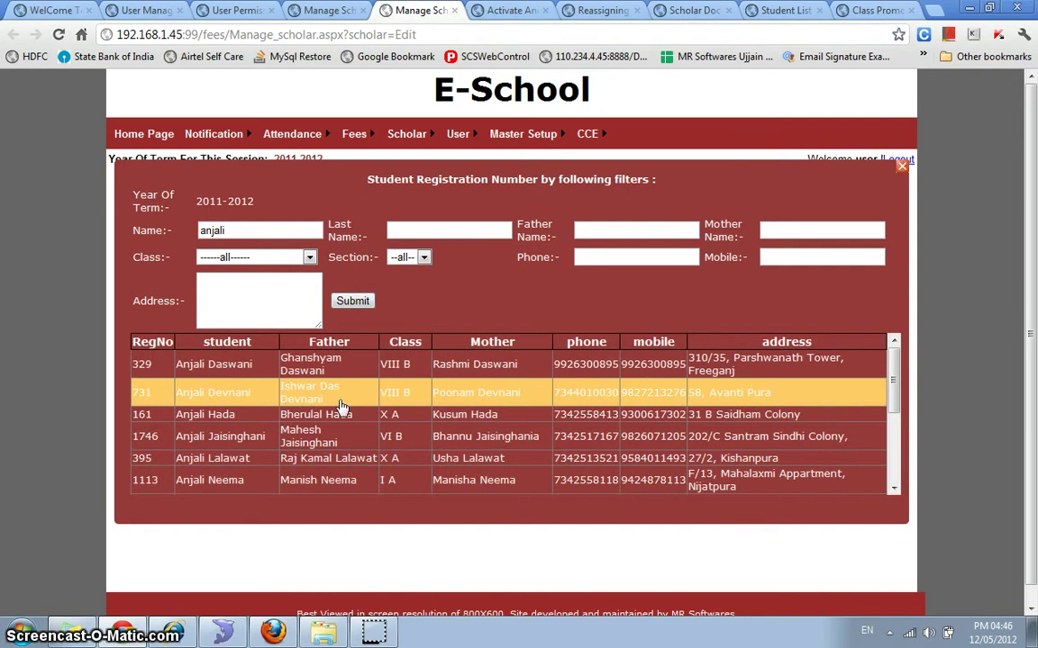
scroll(297, 406, down, 3)
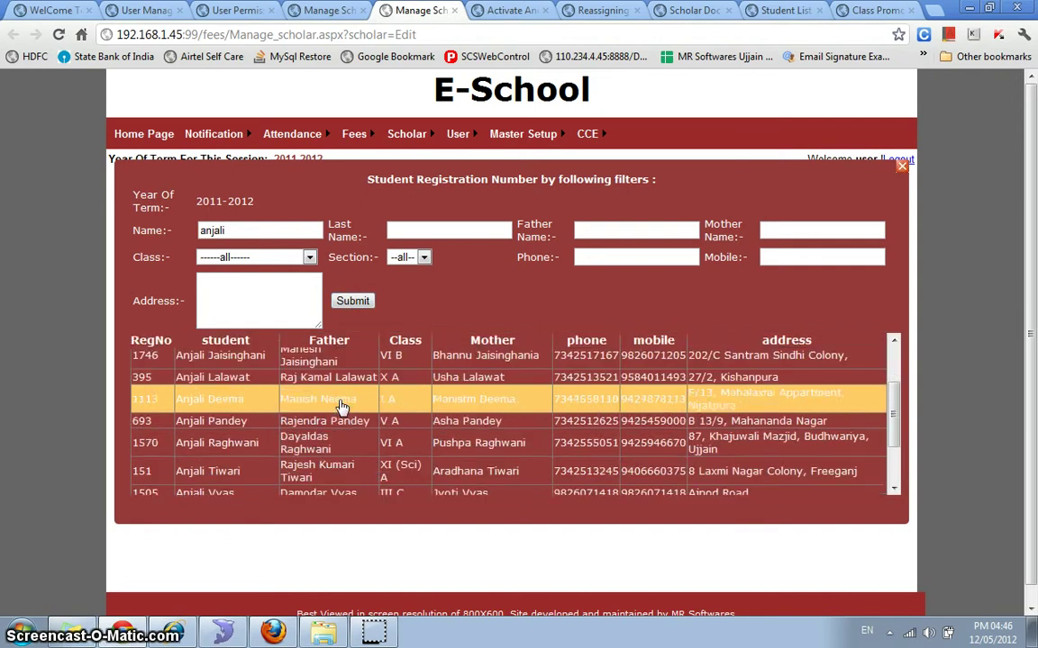
click(227, 383)
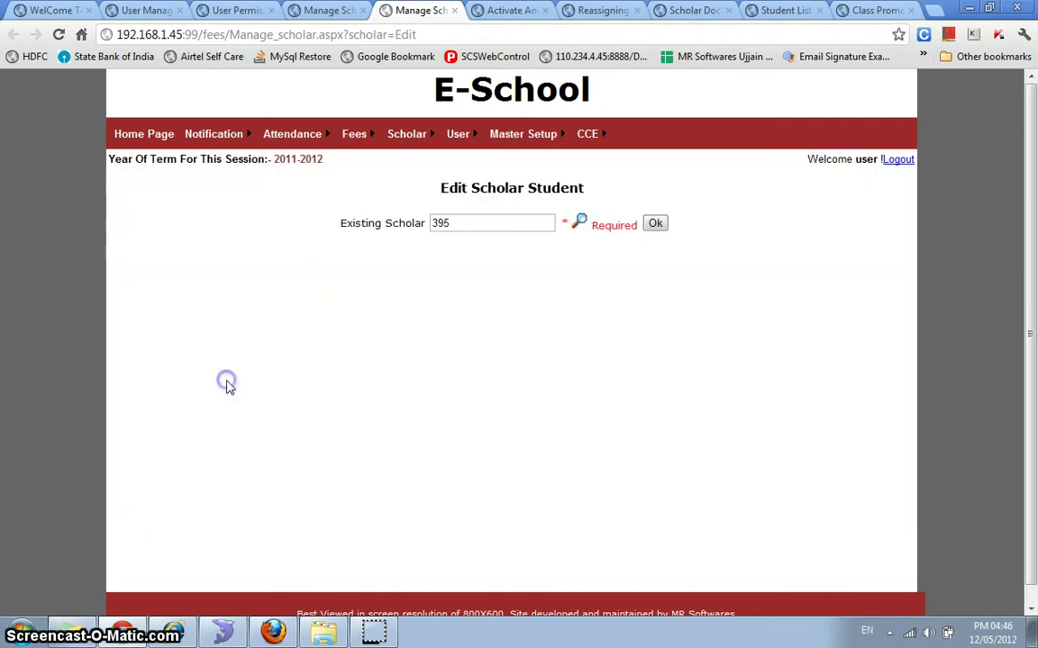
click(655, 223)
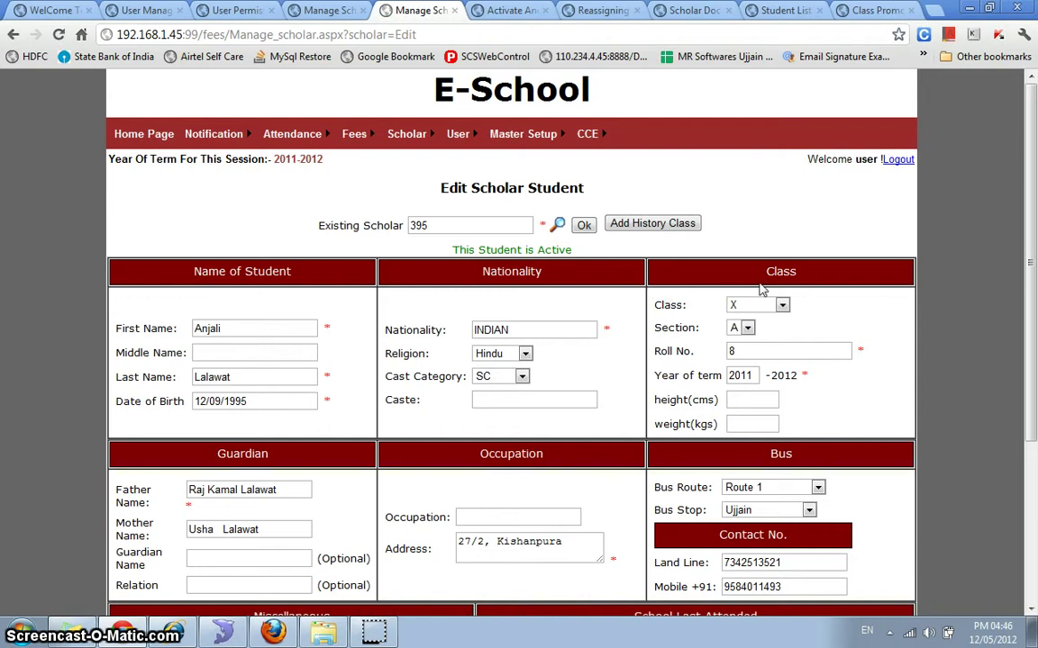
Review scholar 395's full record, then open and close the Add History Class form.
scroll(761, 289, down, 2)
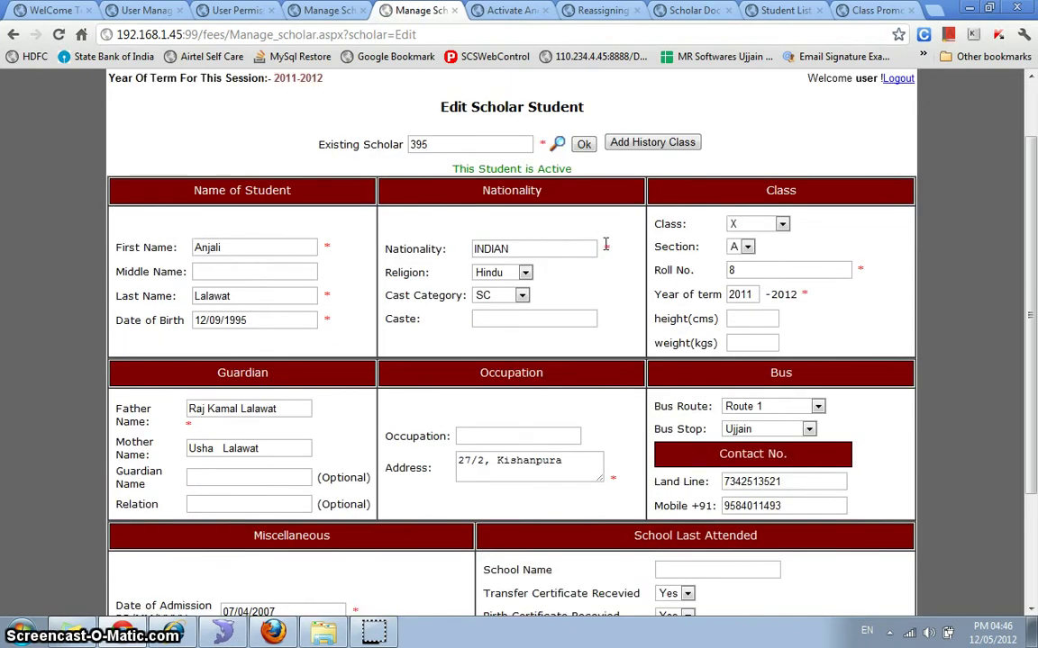
scroll(538, 236, down, 4)
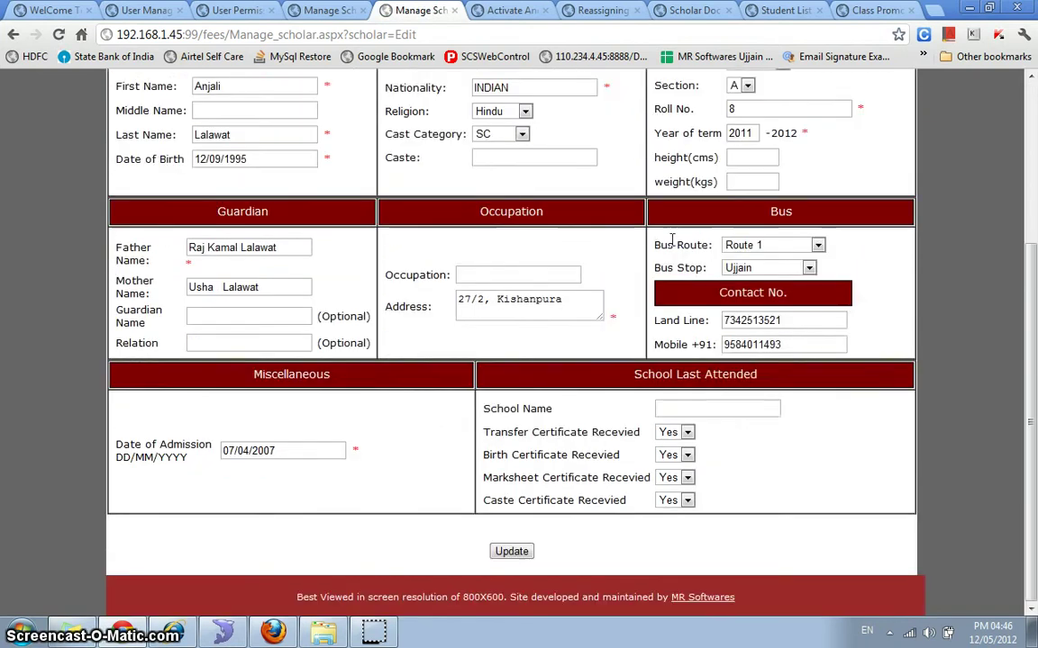
scroll(790, 385, up, 2)
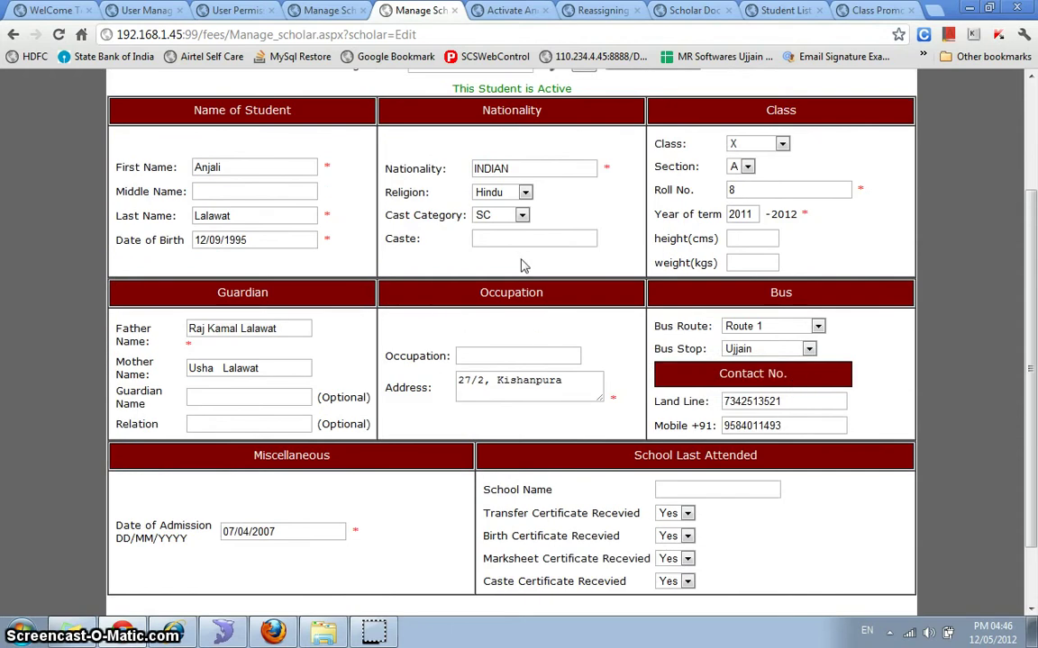
scroll(567, 258, up, 4)
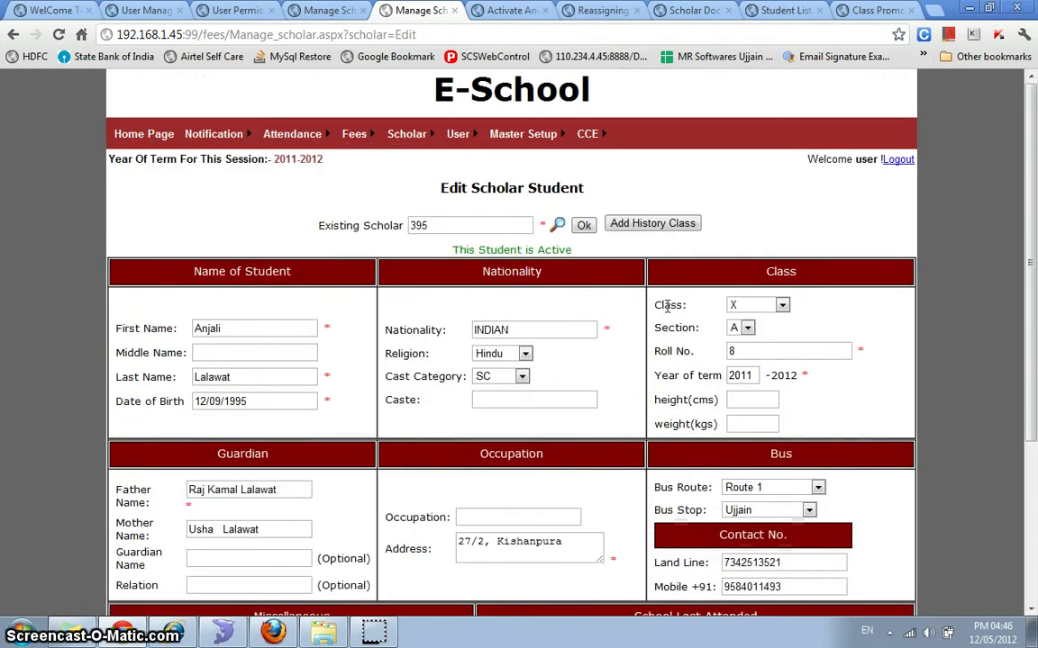
click(635, 226)
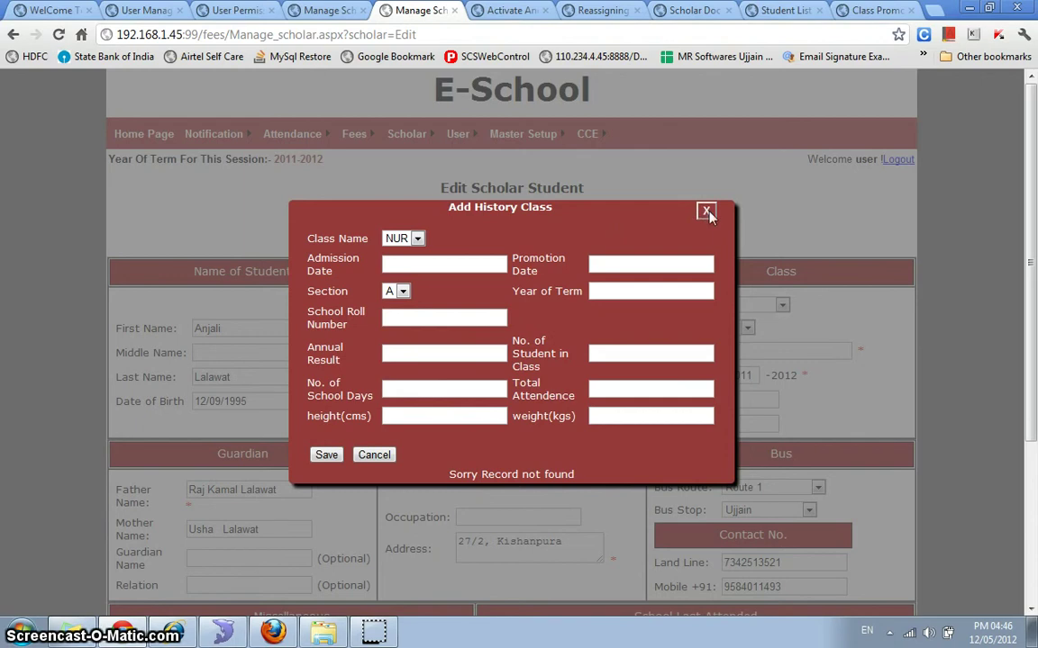
click(707, 211)
Look up scholar 140 on the Activate/Deactivate page and activate that student.
key(ctrl+Tab)
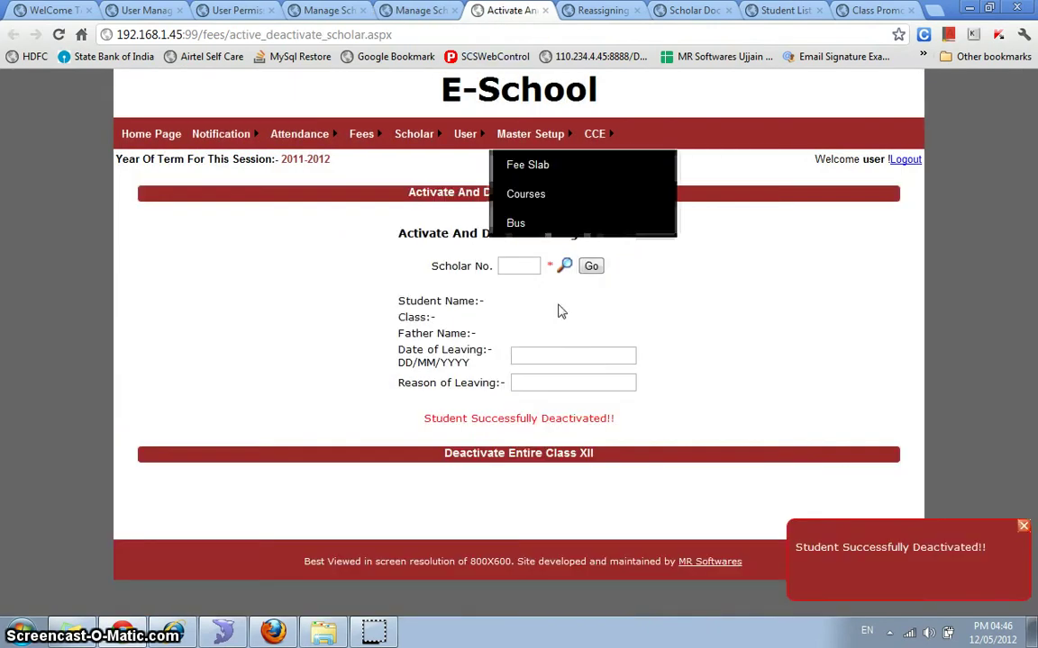
click(529, 267)
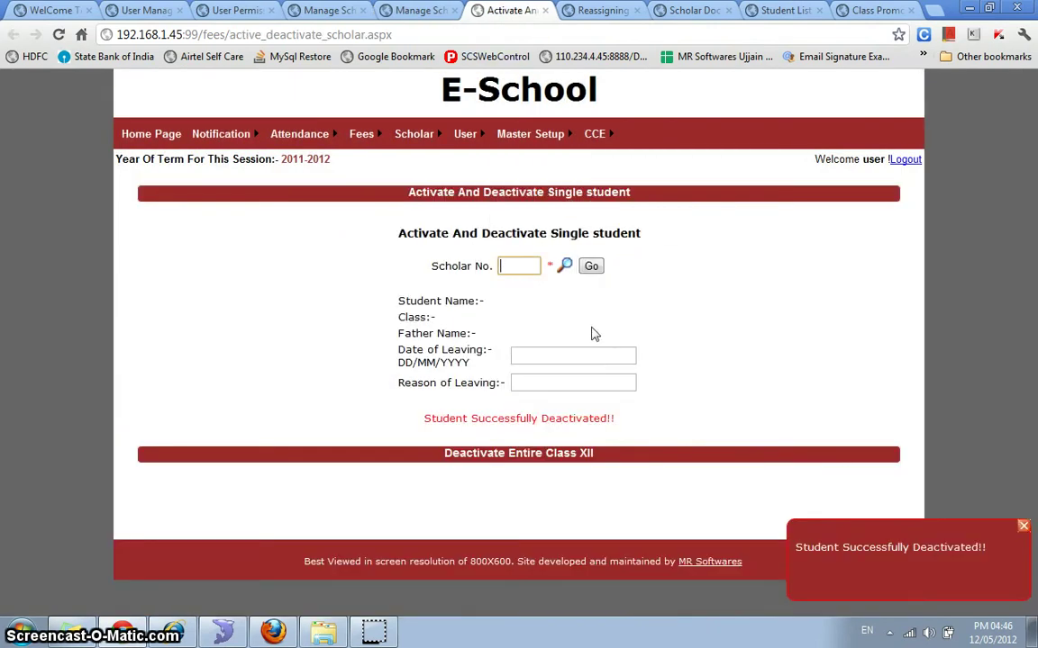
text(140)
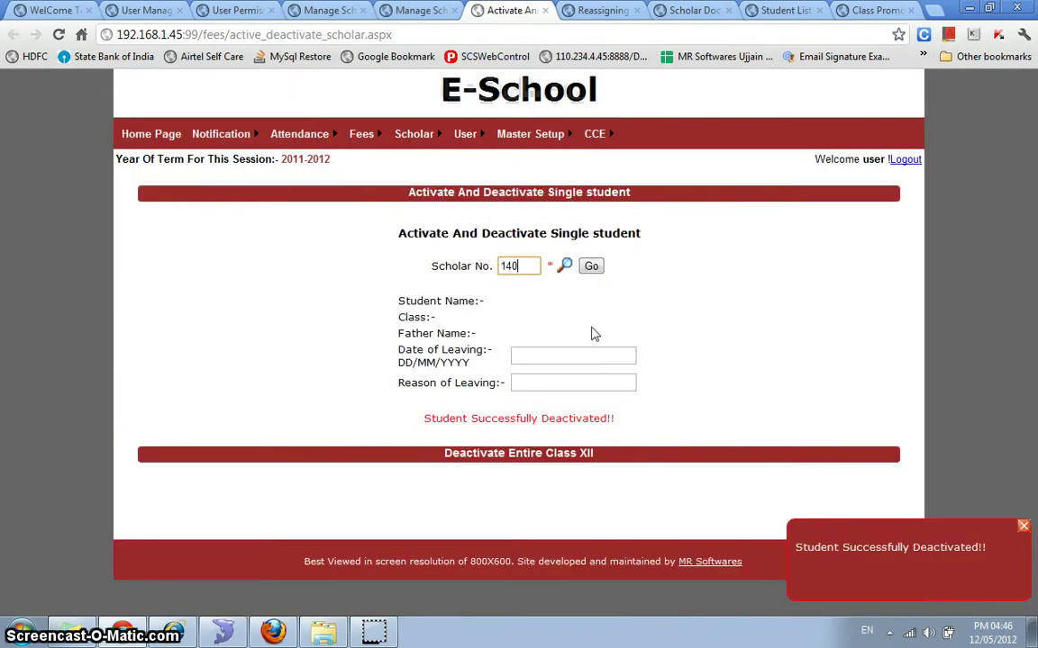
click(591, 267)
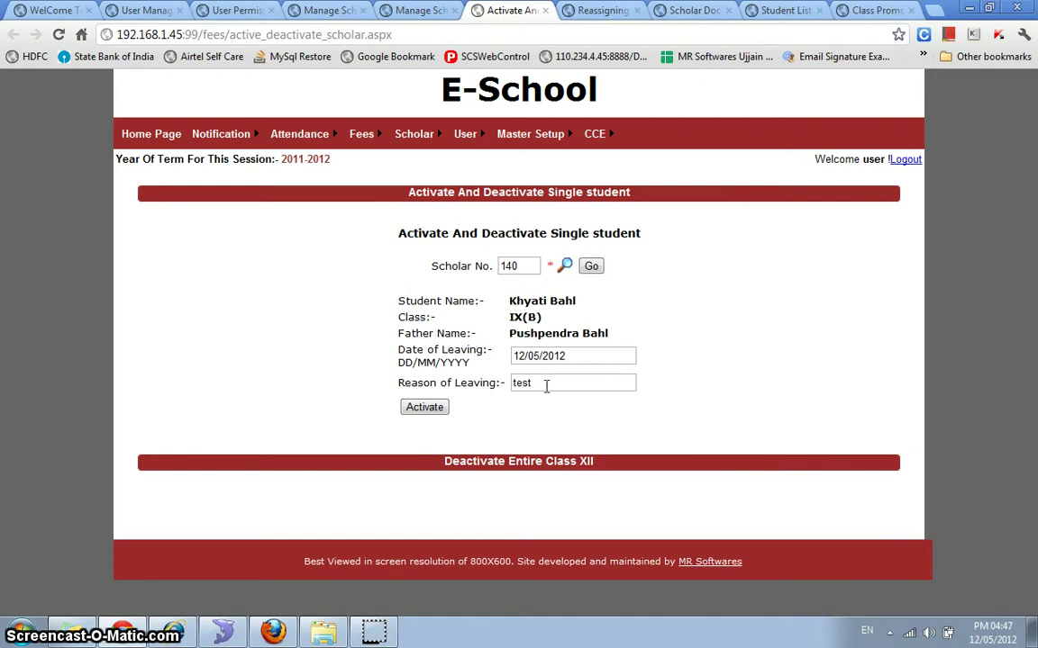
click(443, 408)
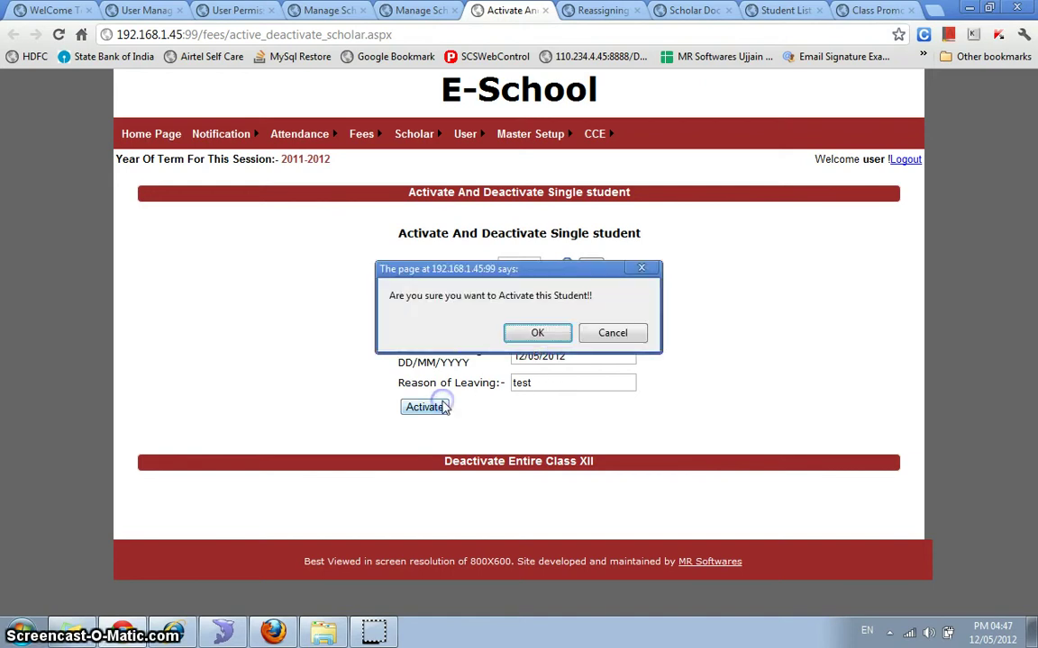
click(534, 330)
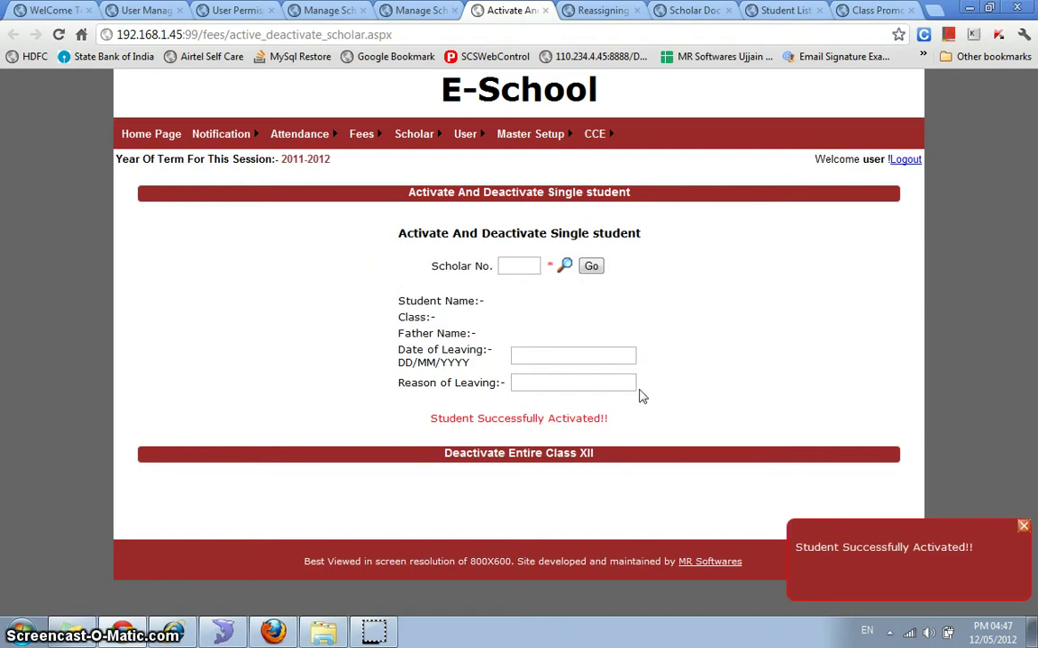
Look up scholar 140 again and expand the Deactivate Entire Class XII option.
click(514, 263)
text(140)
click(591, 267)
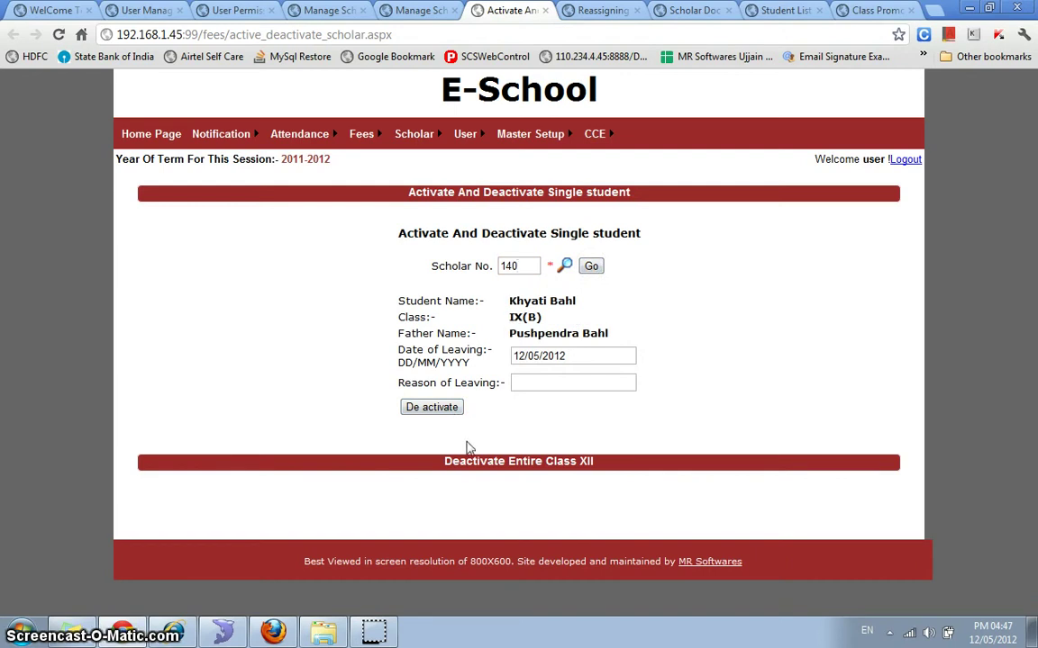
click(456, 464)
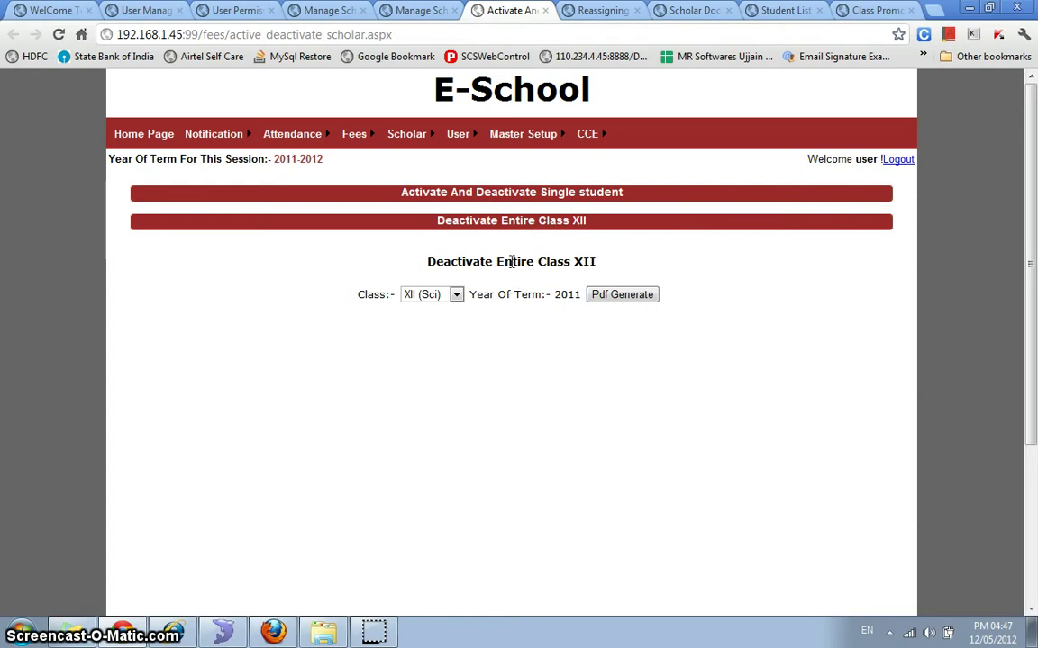
Check the available Class XII streams and keep XII (Sci) selected for deactivation.
click(456, 295)
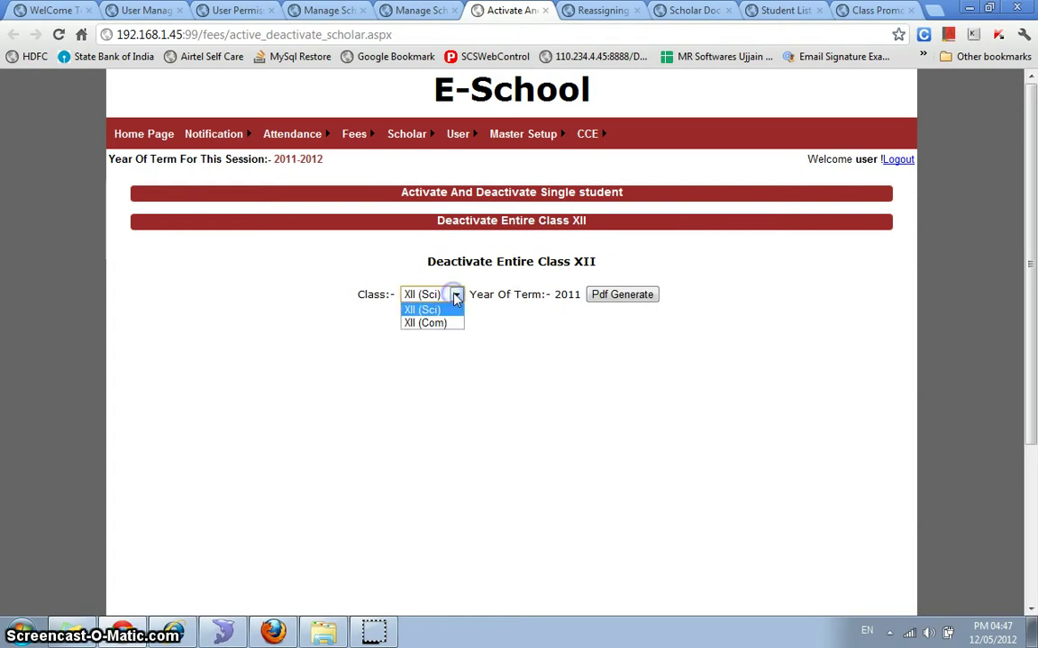
click(481, 336)
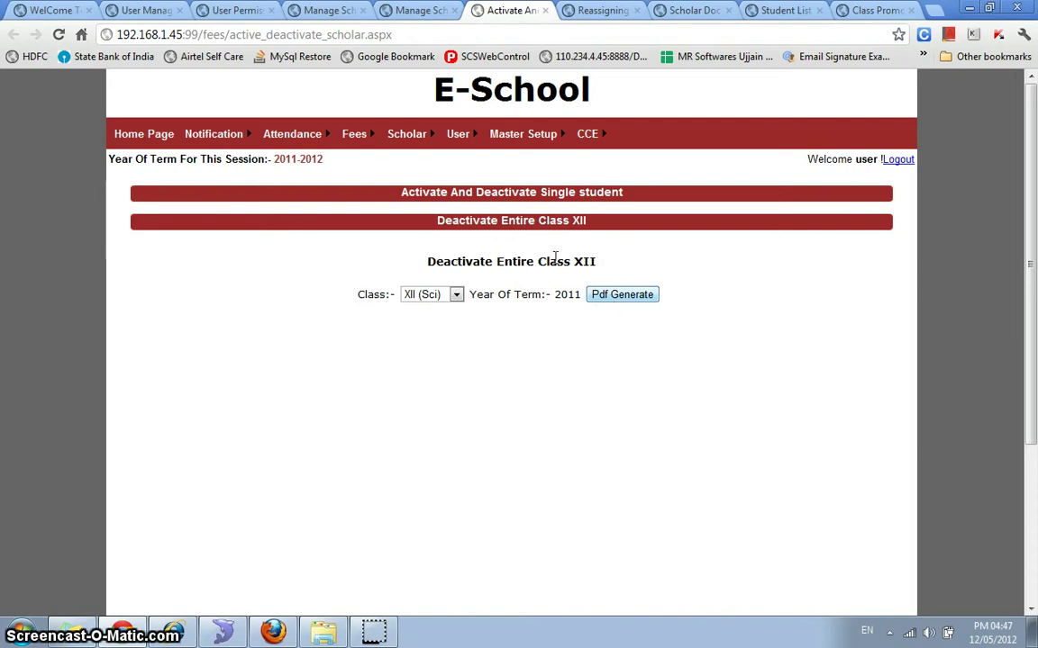
Review the Class V roll numbers on the Reassigning Roll No page, keeping All sections selected.
click(576, 11)
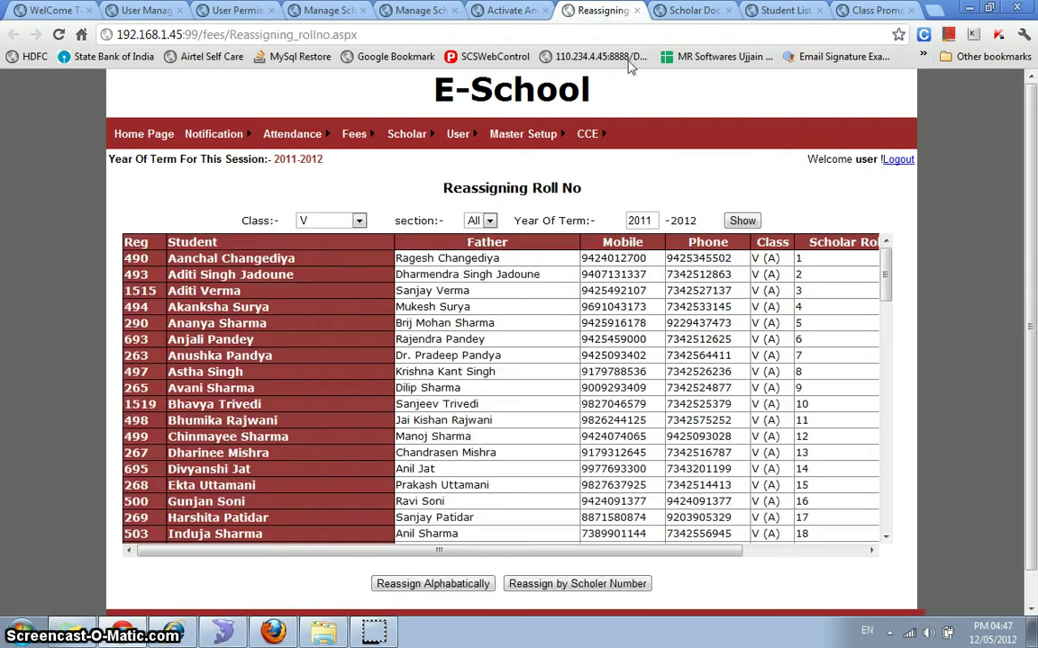
scroll(982, 182, down, 1)
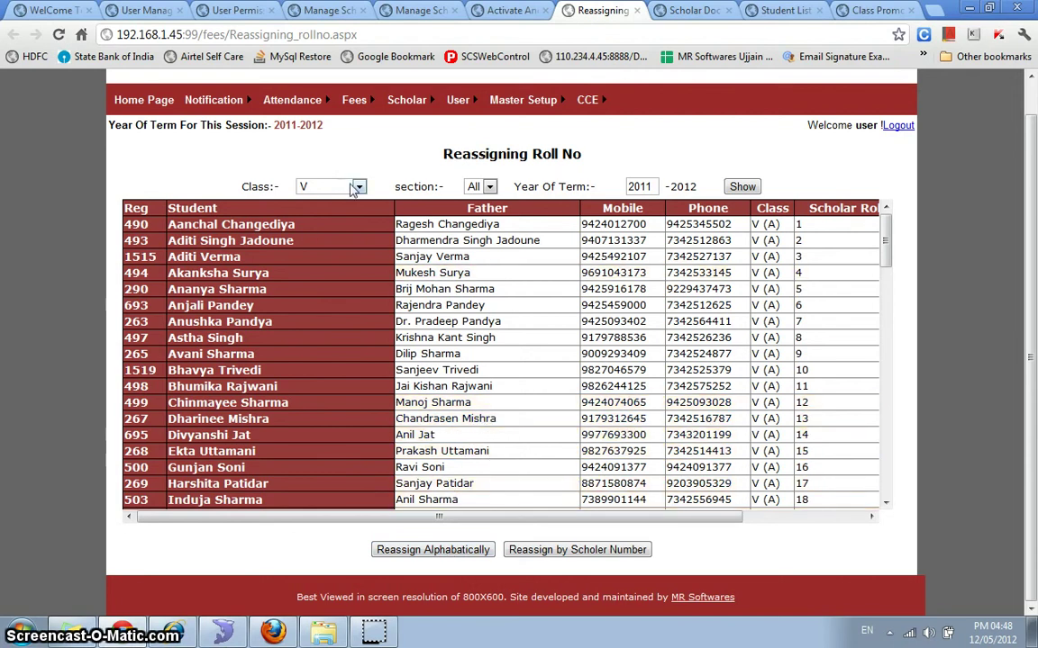
click(486, 187)
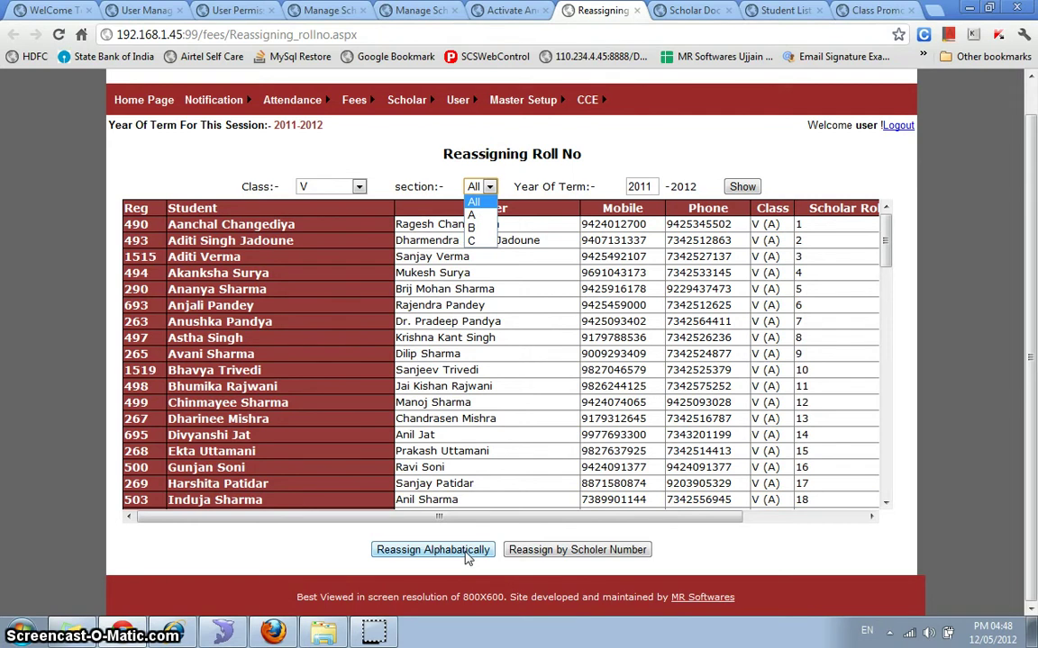
click(332, 160)
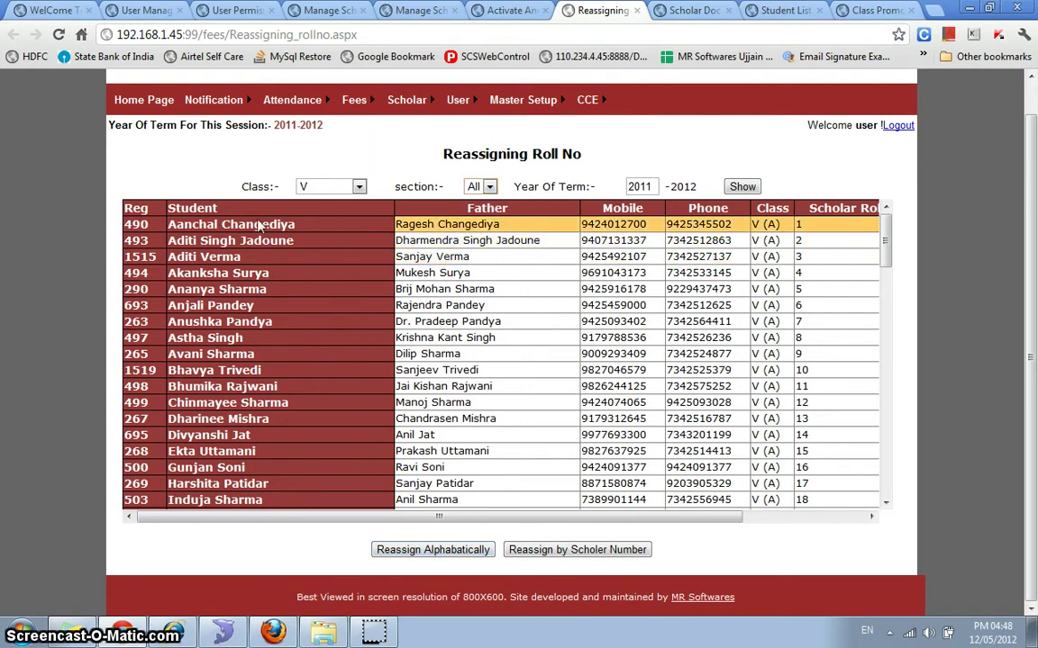
scroll(774, 271, down, 3)
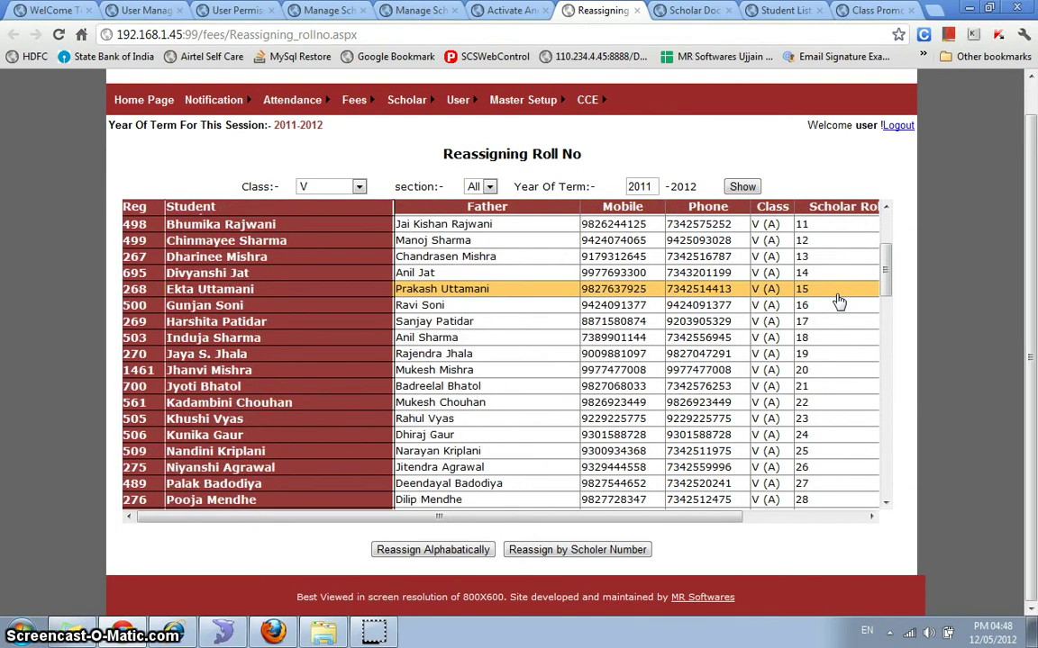
scroll(839, 301, up, 5)
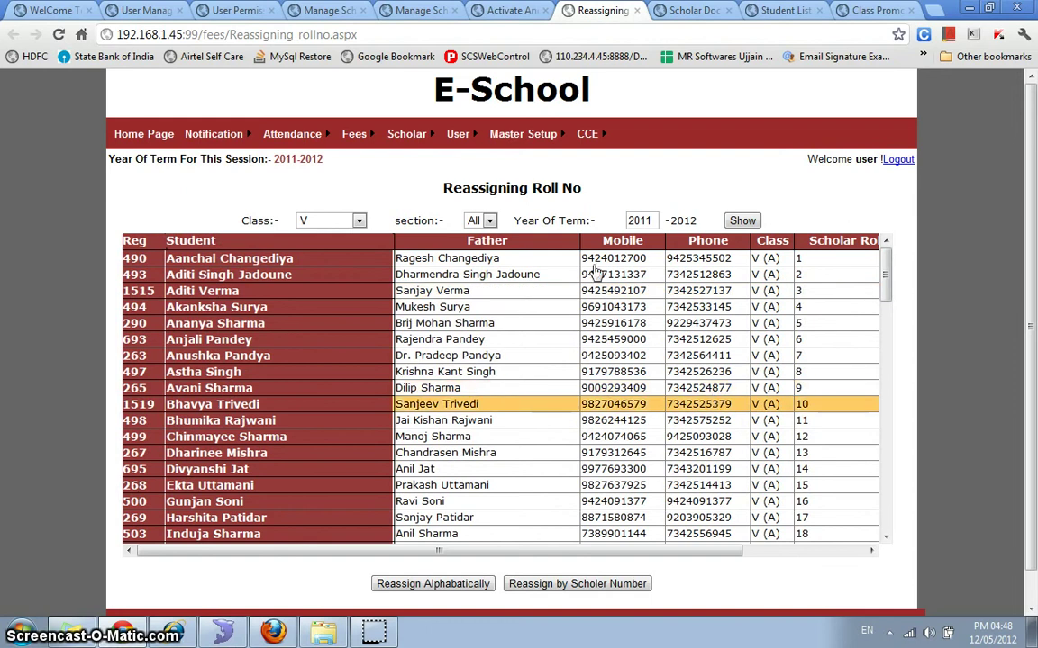
click(692, 10)
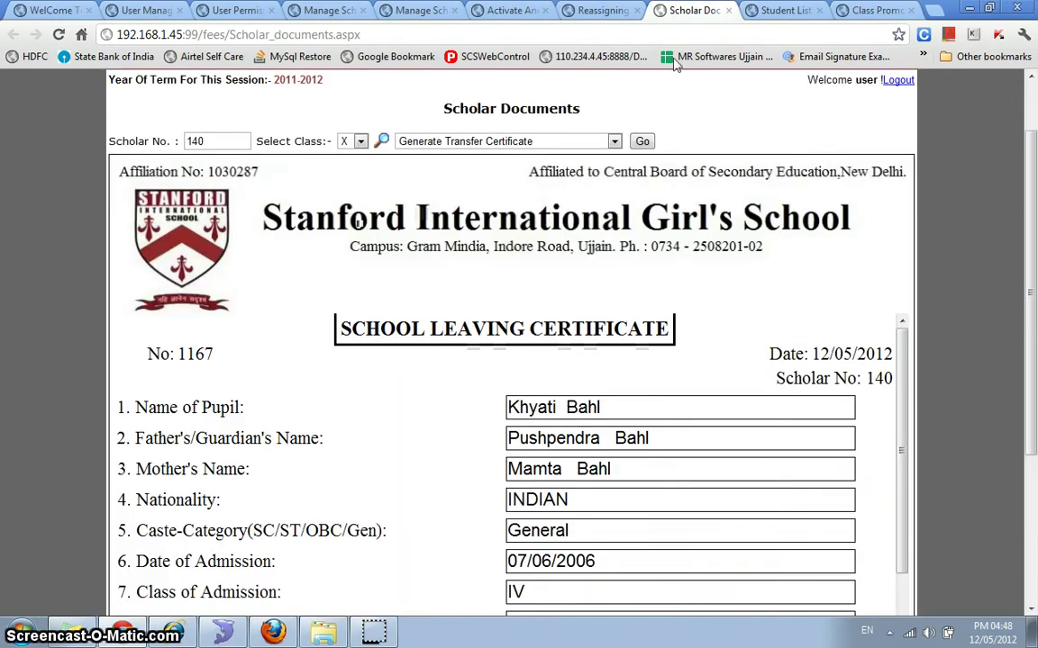
Browse the certificate types and scroll through scholar 140's School Leaving Certificate No. 1167.
scroll(1034, 265, up, 2)
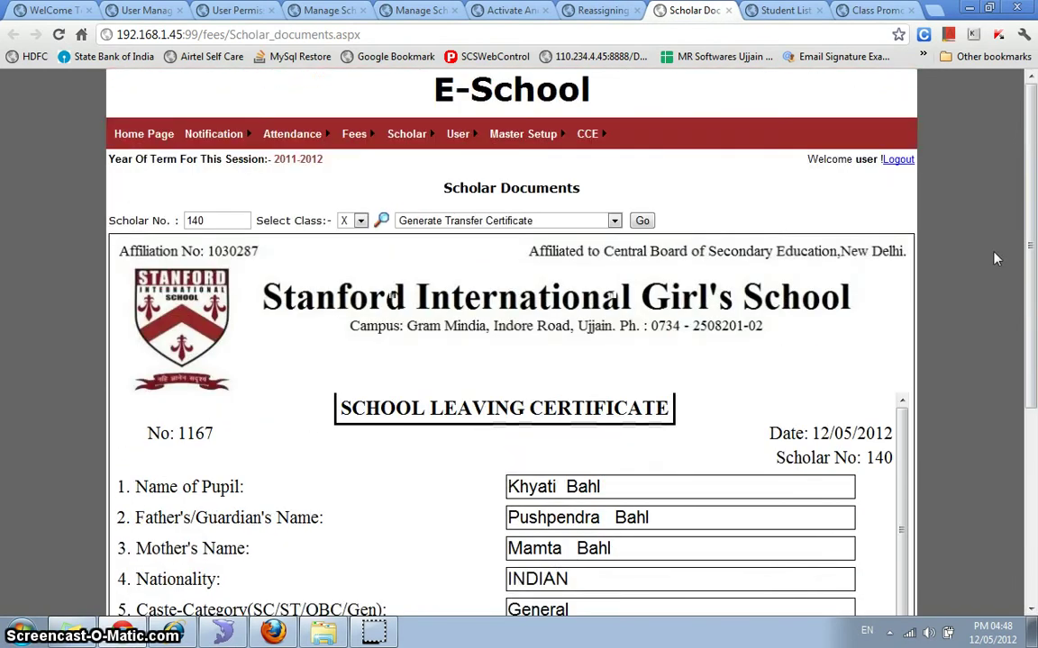
click(581, 222)
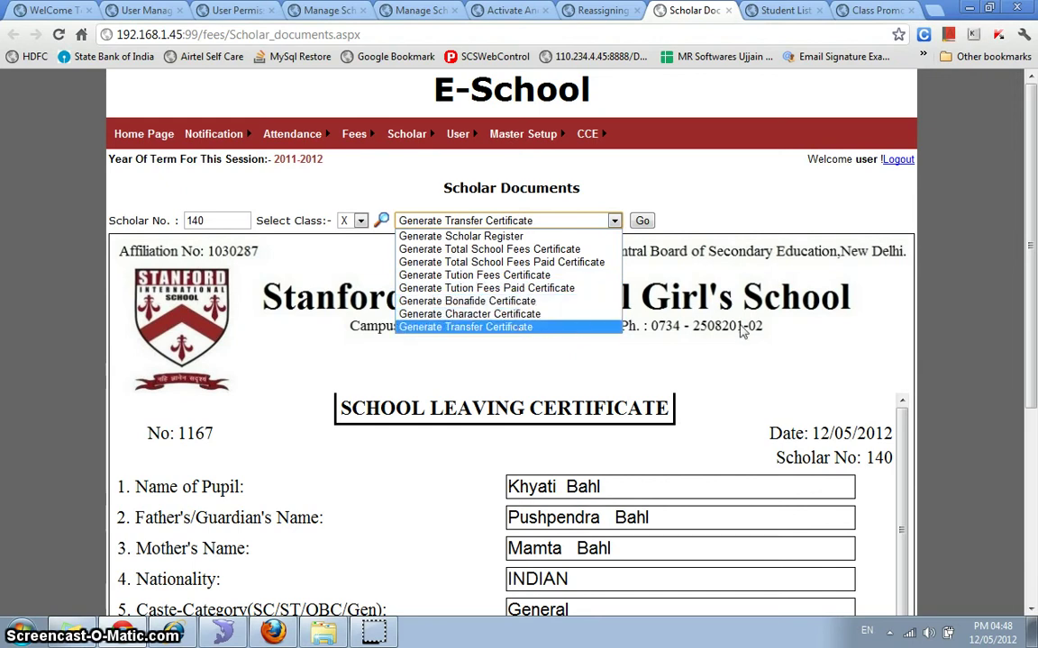
click(522, 327)
scroll(782, 319, down, 1)
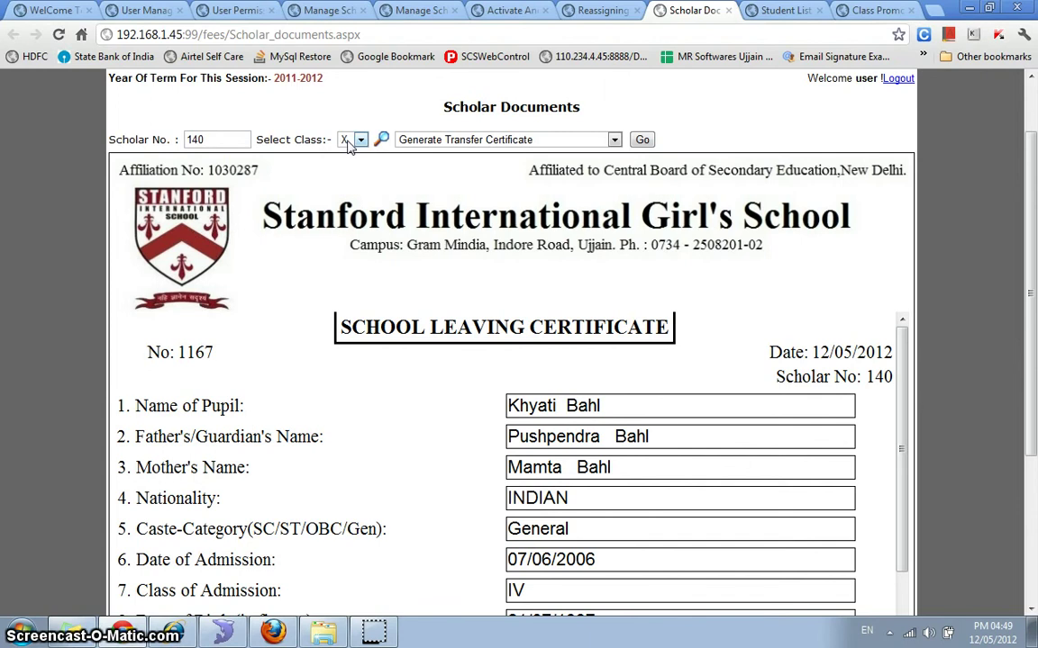
click(571, 142)
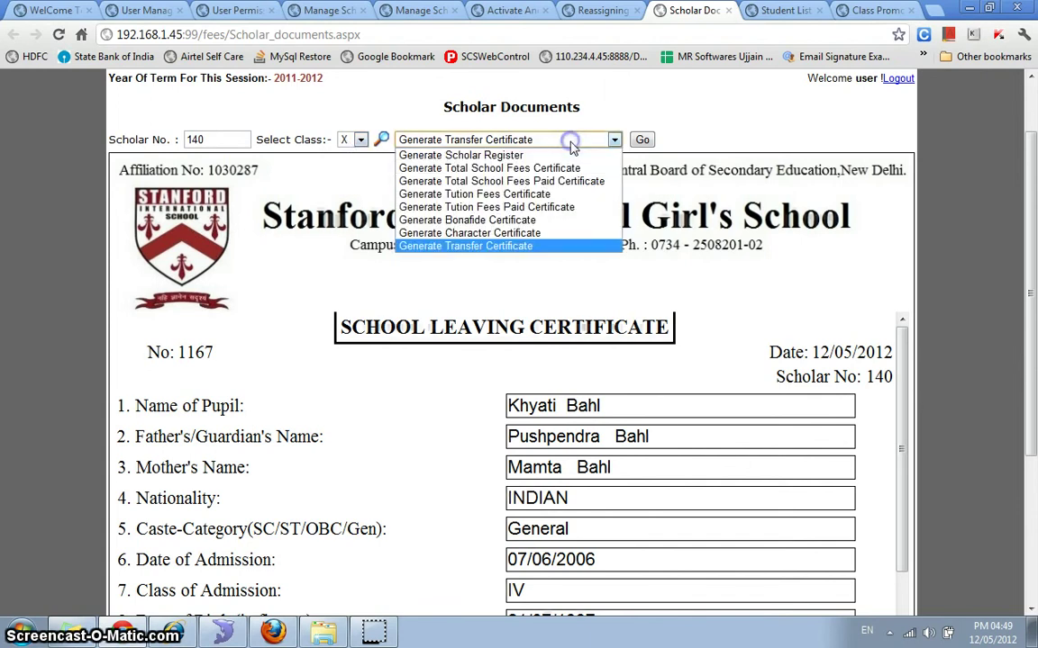
click(746, 121)
scroll(688, 299, down, 2)
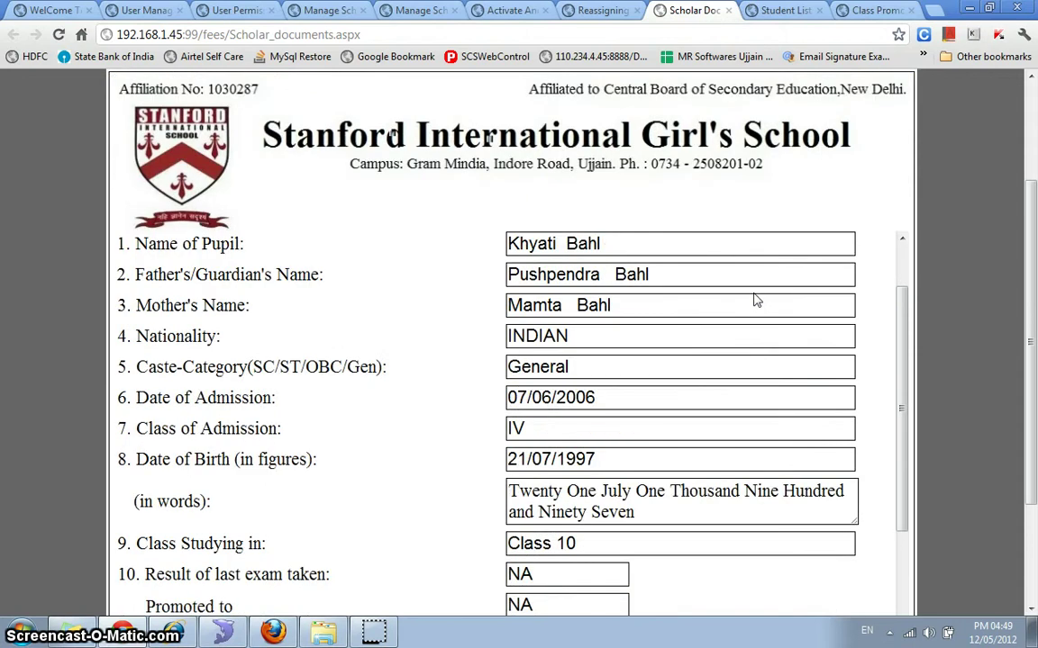
scroll(757, 300, down, 2)
scroll(671, 275, down, 2)
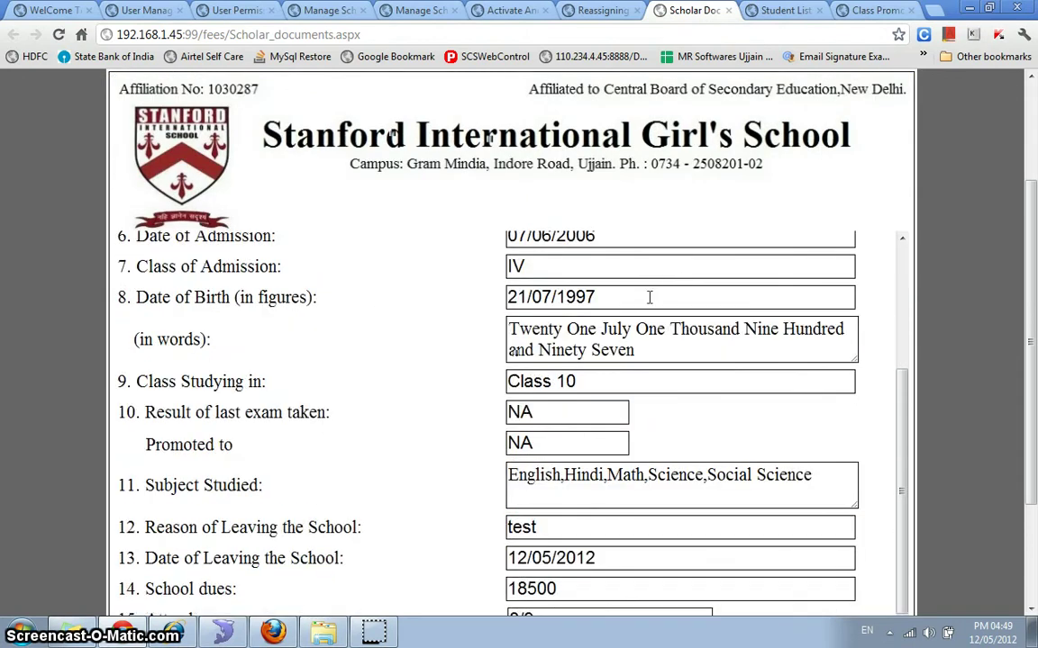
scroll(630, 342, down, 3)
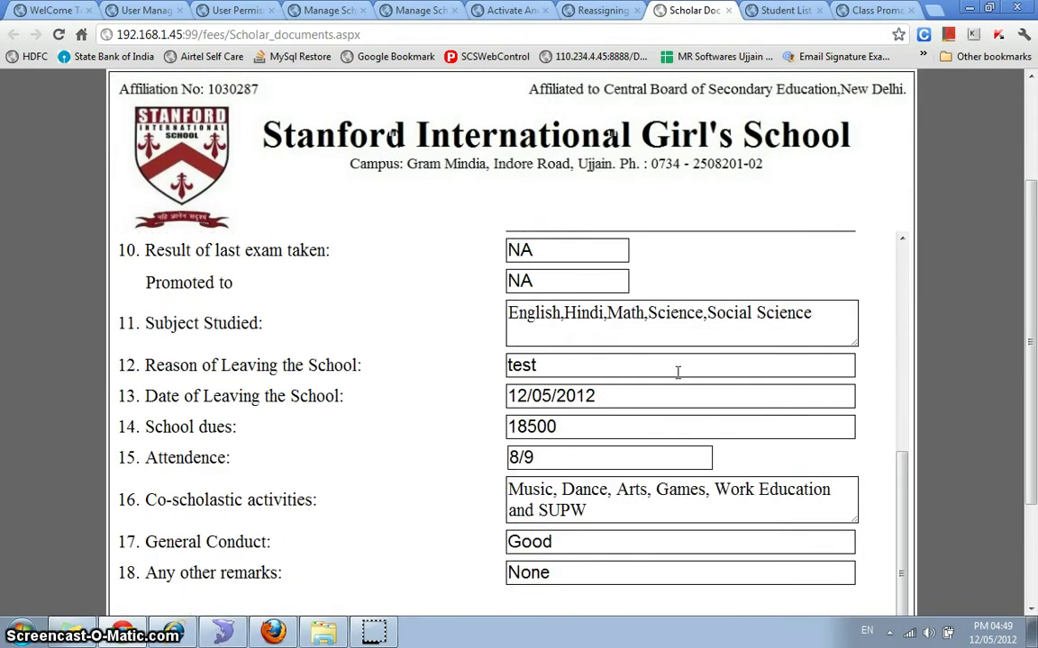
scroll(677, 372, down, 4)
scroll(655, 420, up, 10)
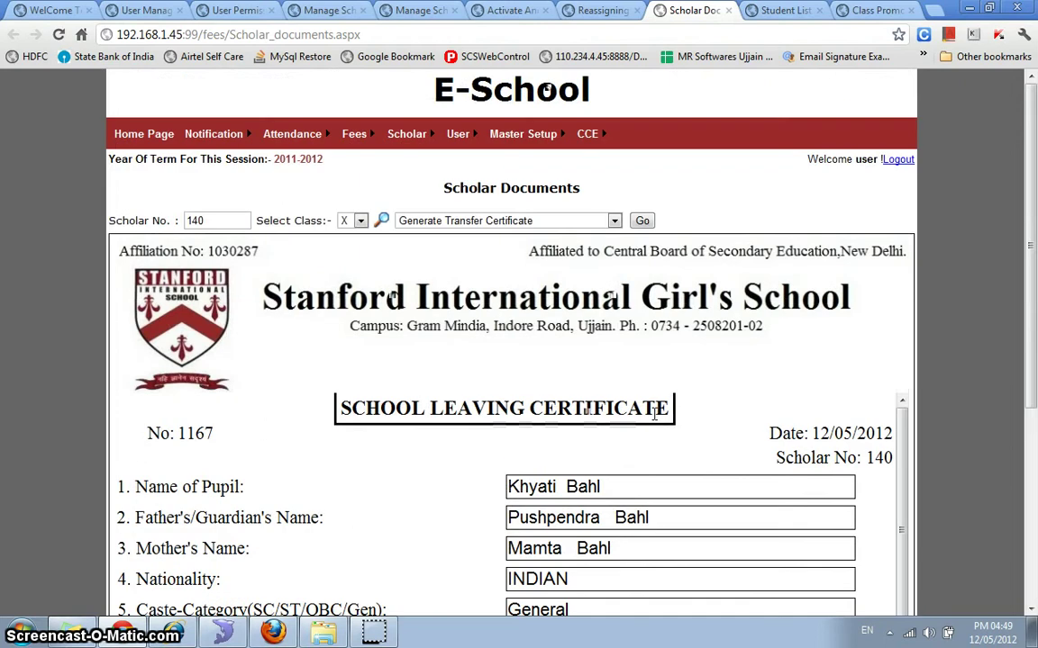
Preview the certificate as a PDF printout without headers and footers at page width, then close it.
key(ctrl+p)
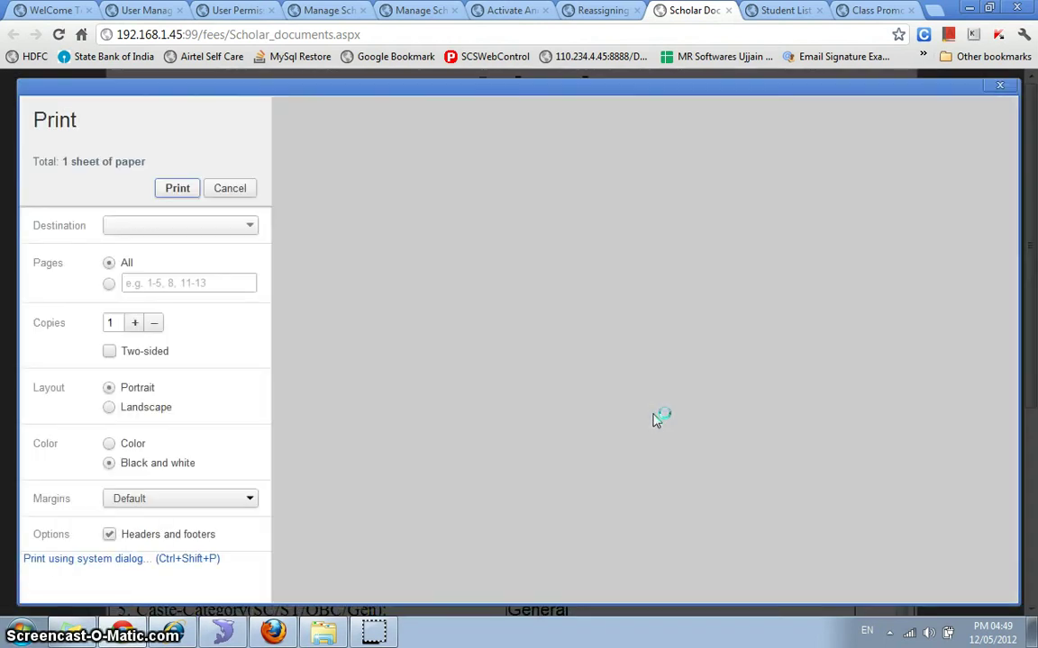
click(109, 508)
click(890, 564)
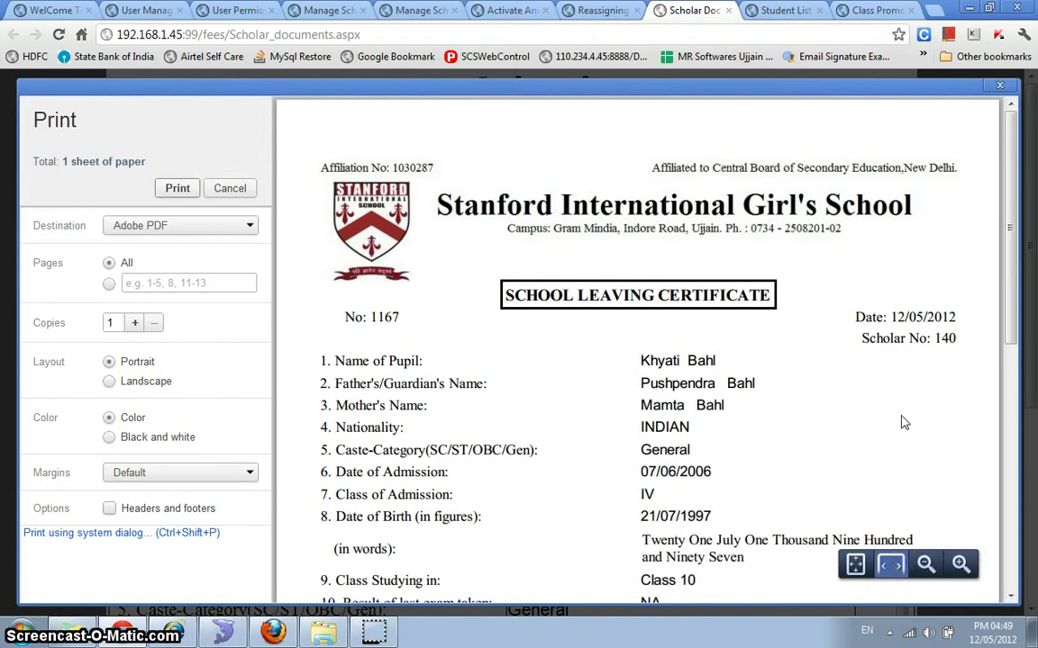
scroll(910, 395, down, 4)
scroll(910, 395, up, 6)
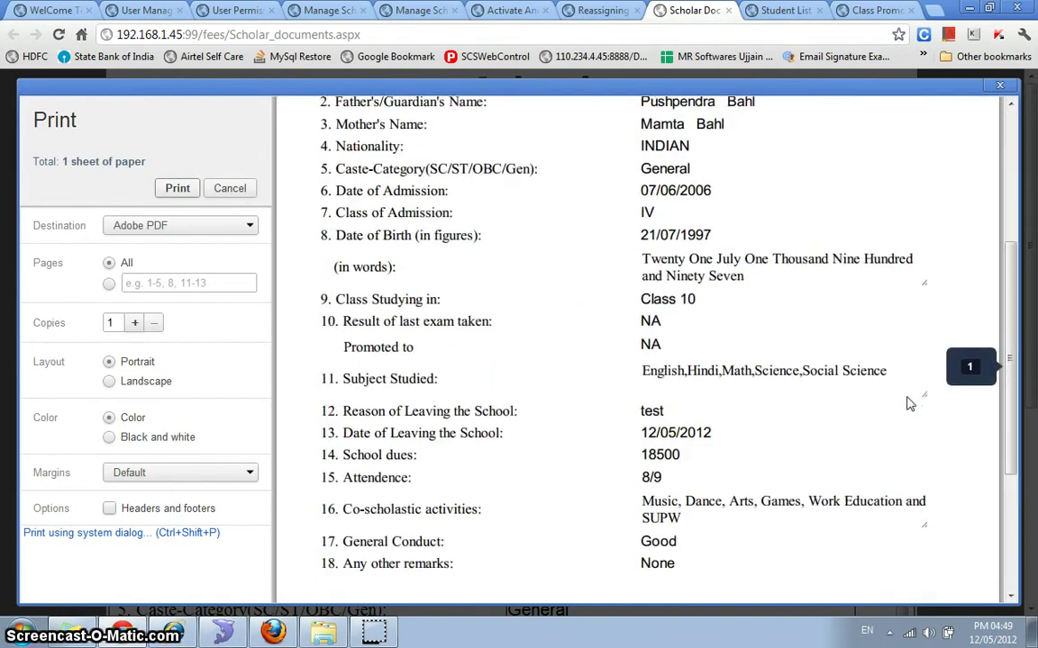
key(Escape)
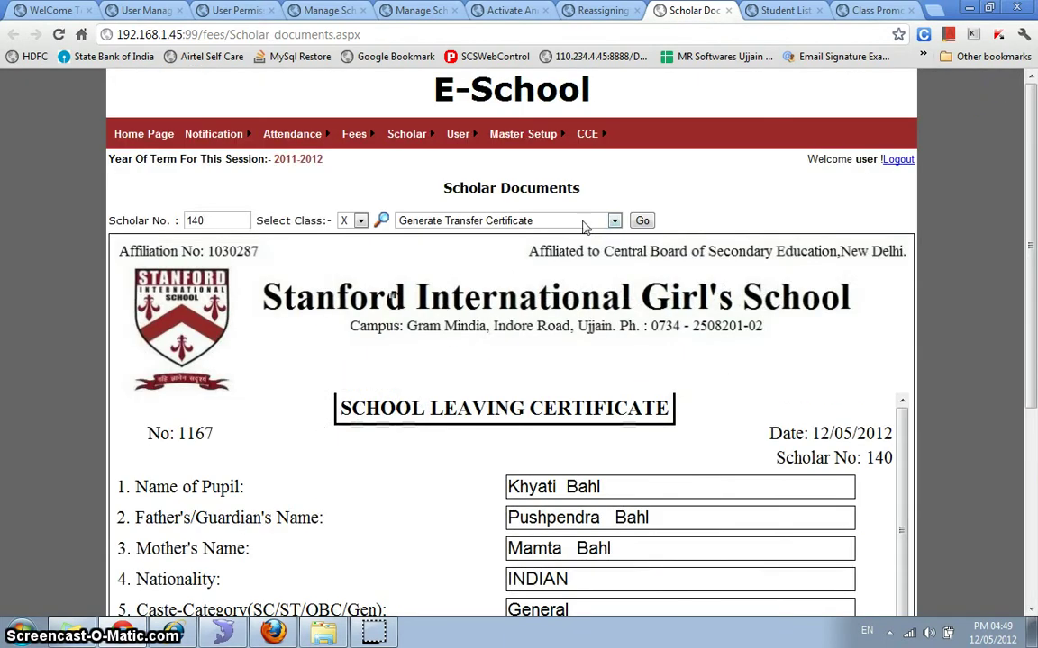
Generate the tuition fees certificate for scholar 140 in class X.
click(583, 224)
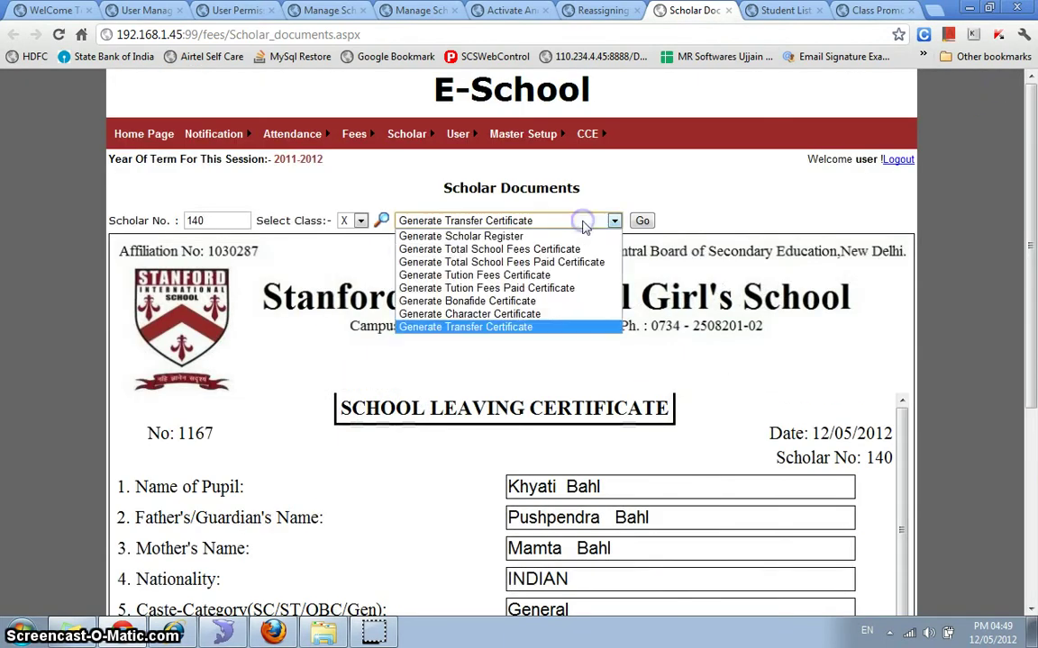
click(530, 276)
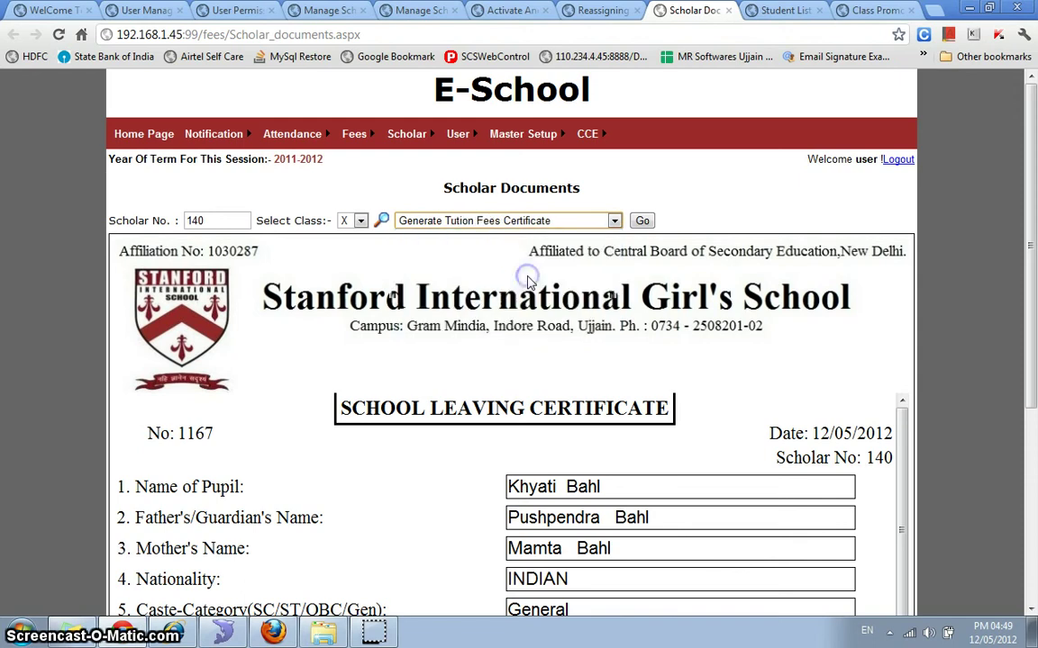
click(648, 225)
Review the Fees Certificate, then switch to the Student List Report.
scroll(734, 342, down, 3)
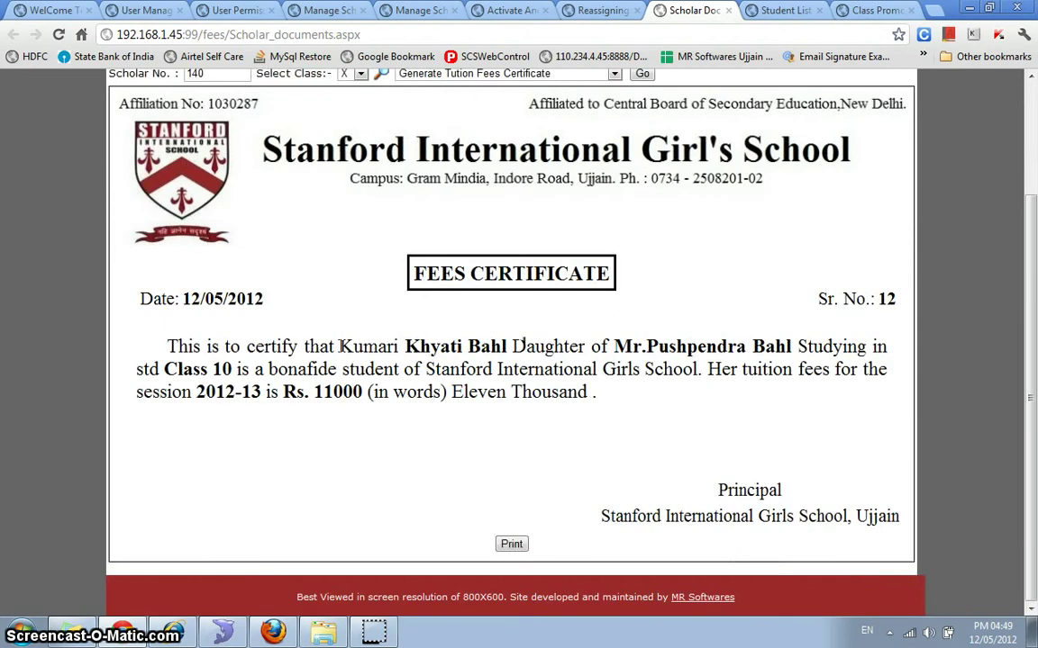
scroll(544, 354, up, 2)
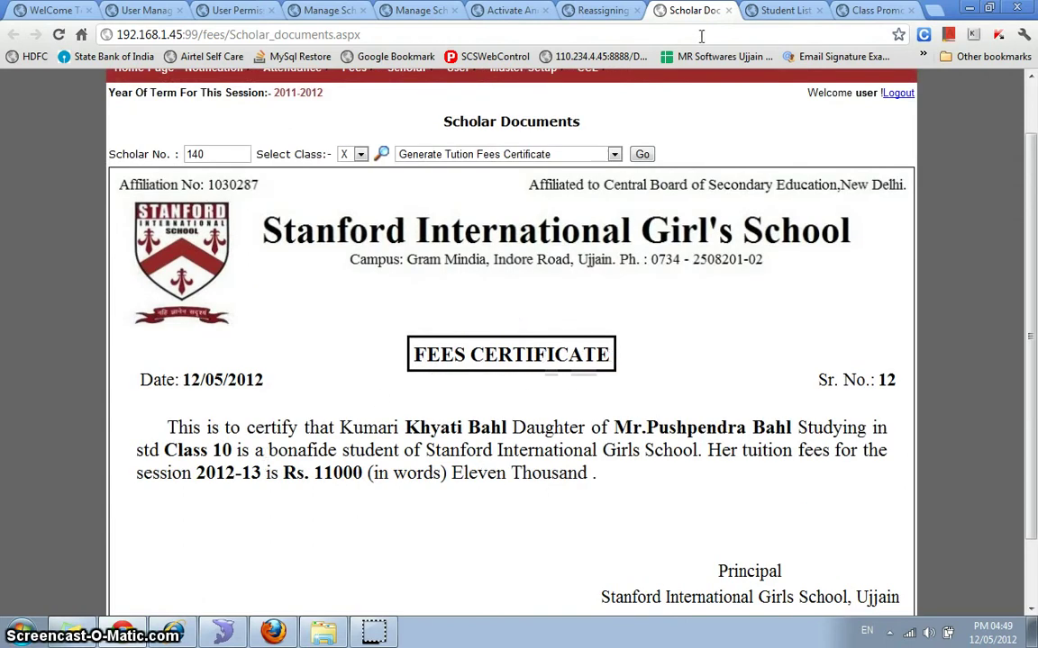
click(777, 11)
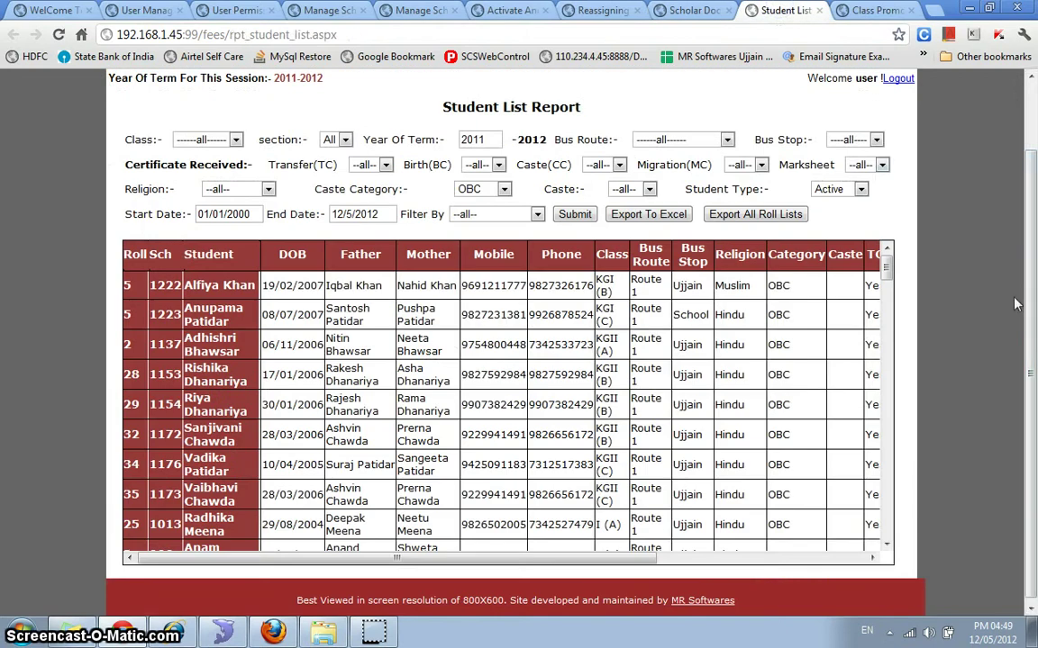
scroll(1011, 303, up, 2)
scroll(1011, 302, down, 2)
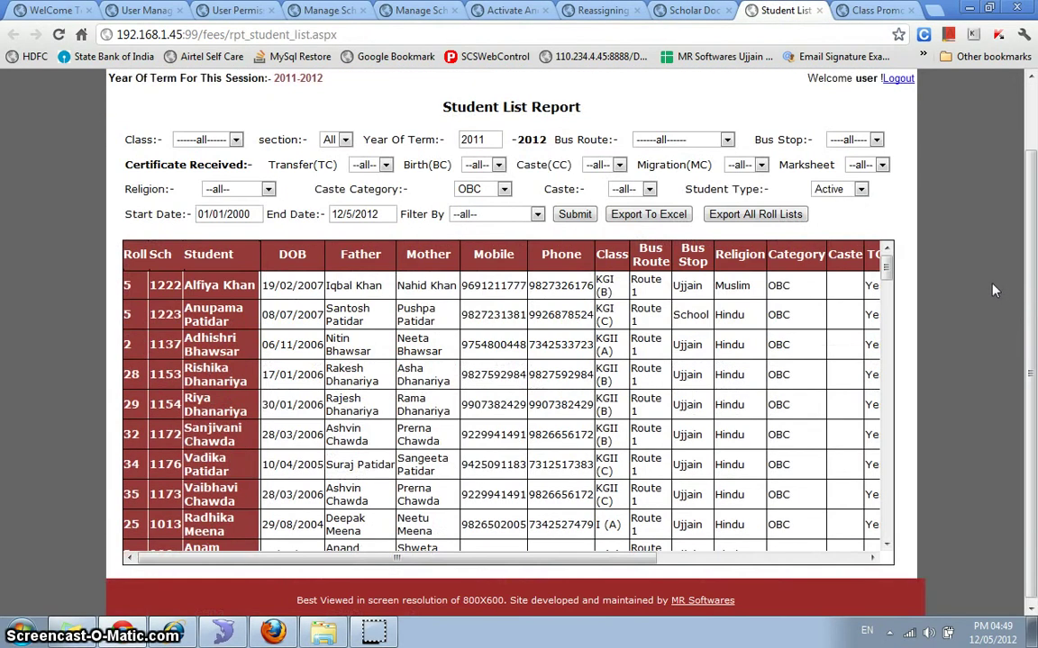
scroll(990, 285, up, 2)
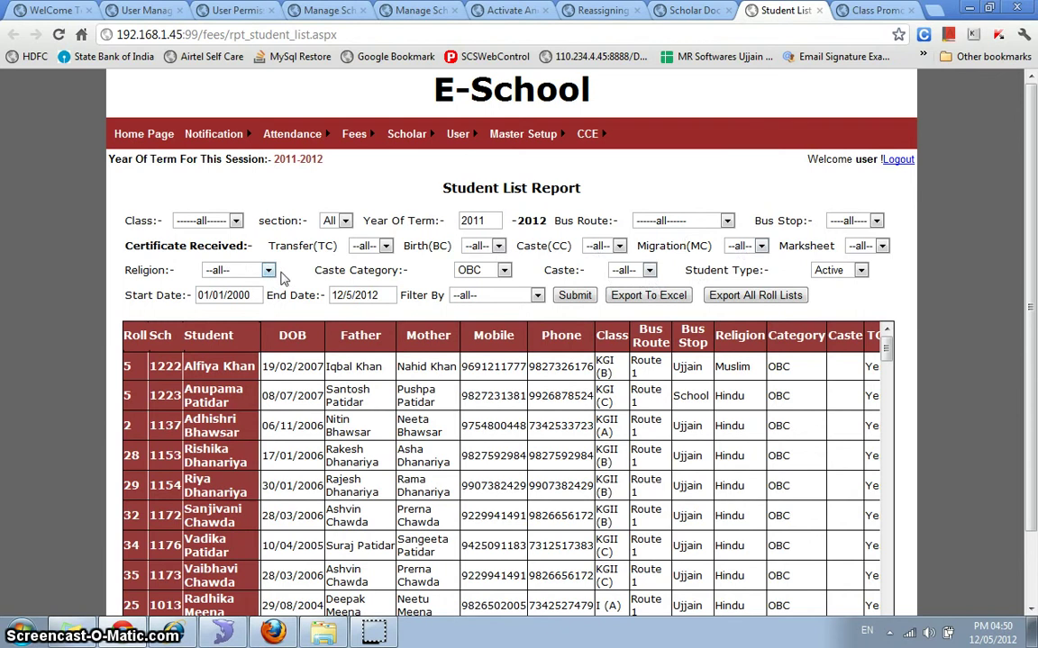
scroll(318, 284, down, 2)
scroll(415, 289, up, 2)
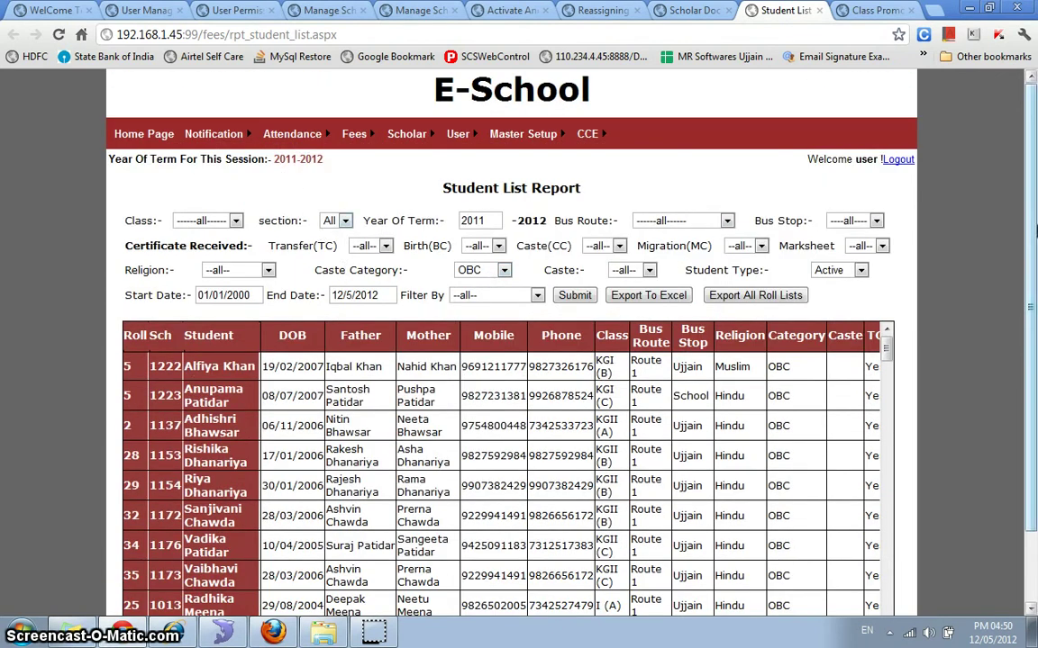
scroll(899, 205, down, 2)
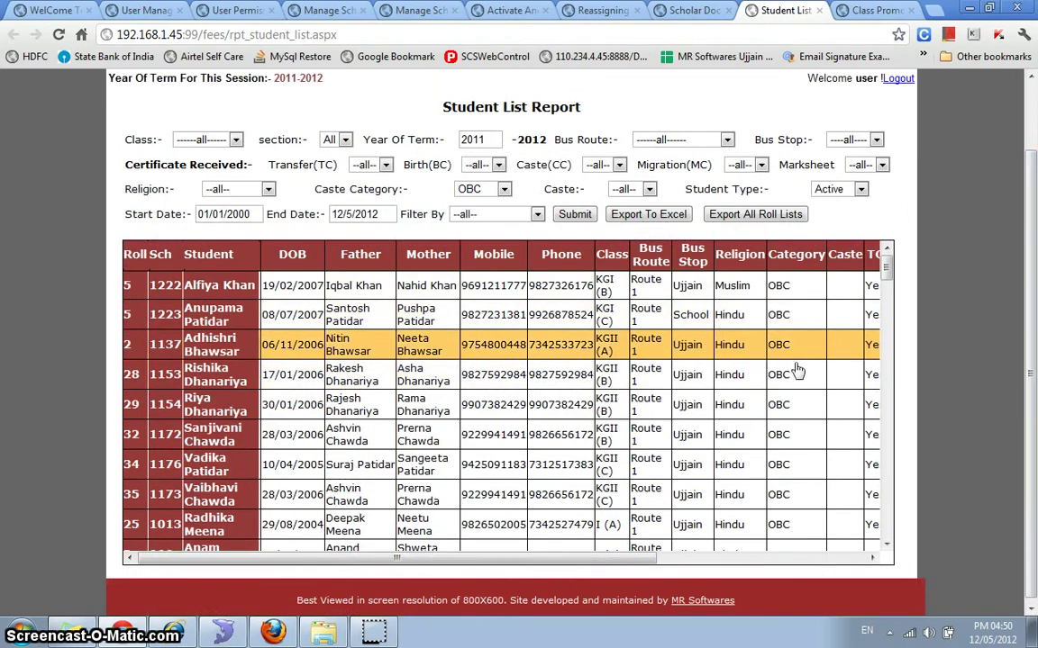
drag(620, 556, 851, 551)
drag(888, 270, 890, 529)
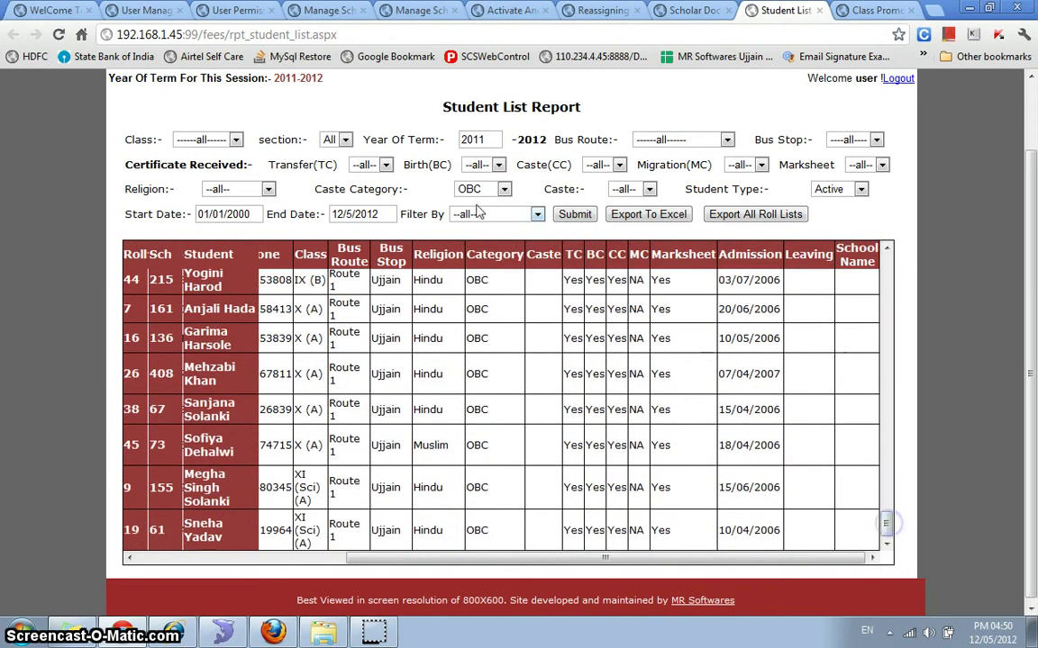
Set the report filters to religion Christianity and caste category --all--.
click(236, 189)
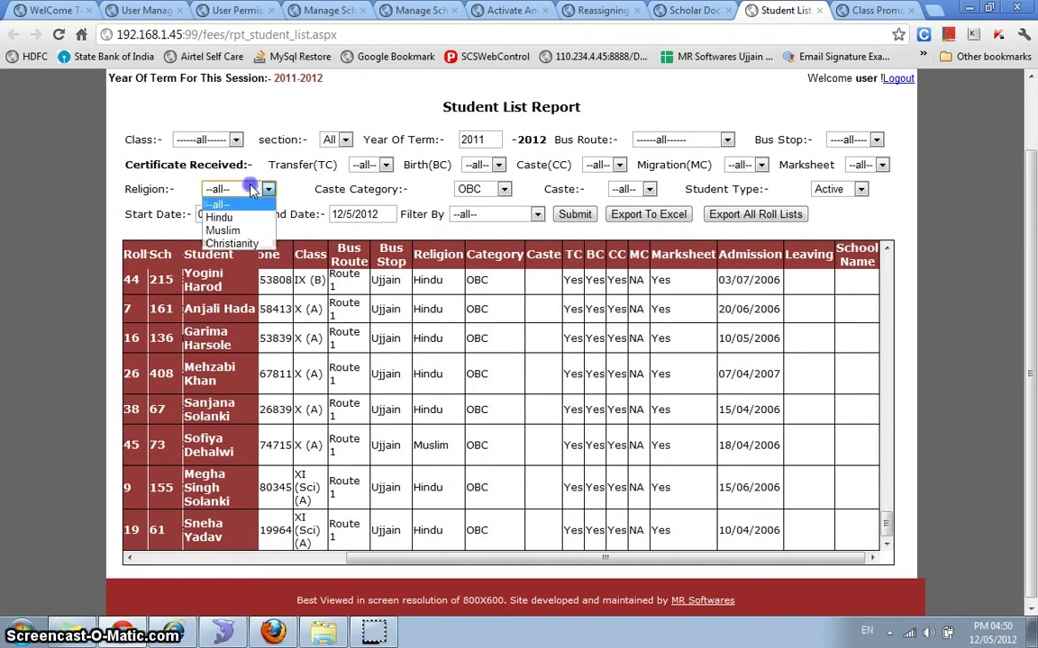
click(231, 244)
click(487, 189)
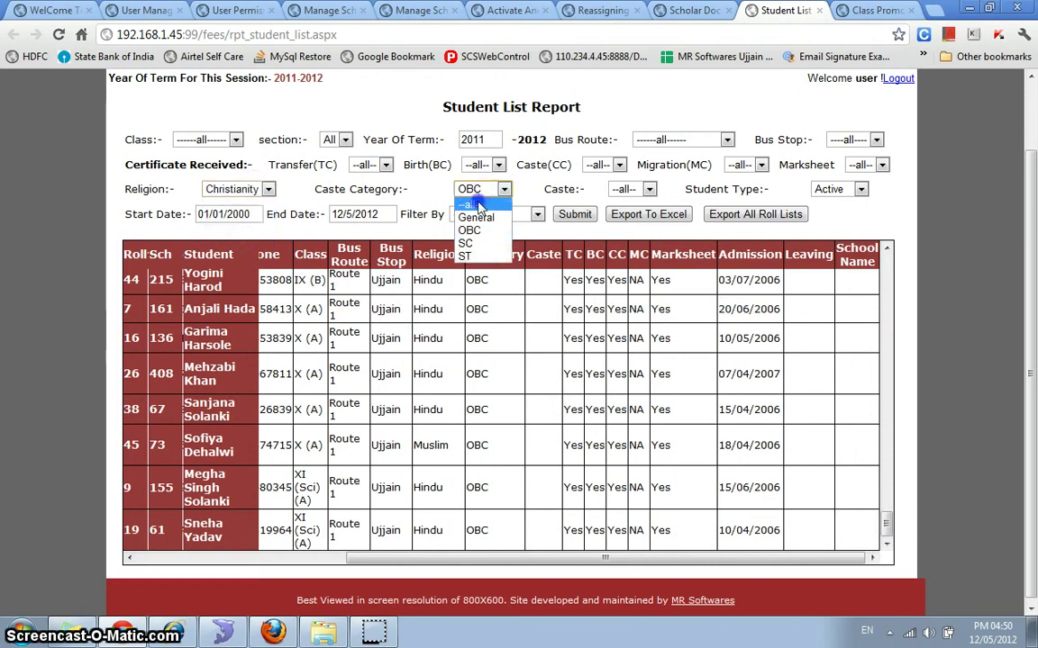
click(470, 204)
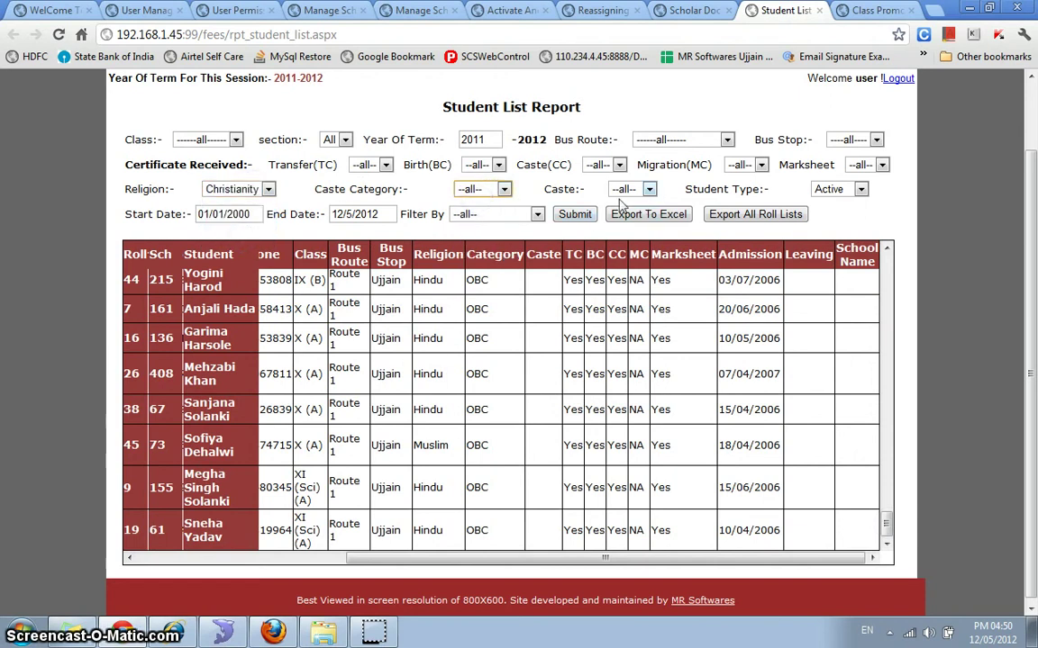
Submit the report to list the four matching students, then switch to Class Promotion.
click(591, 217)
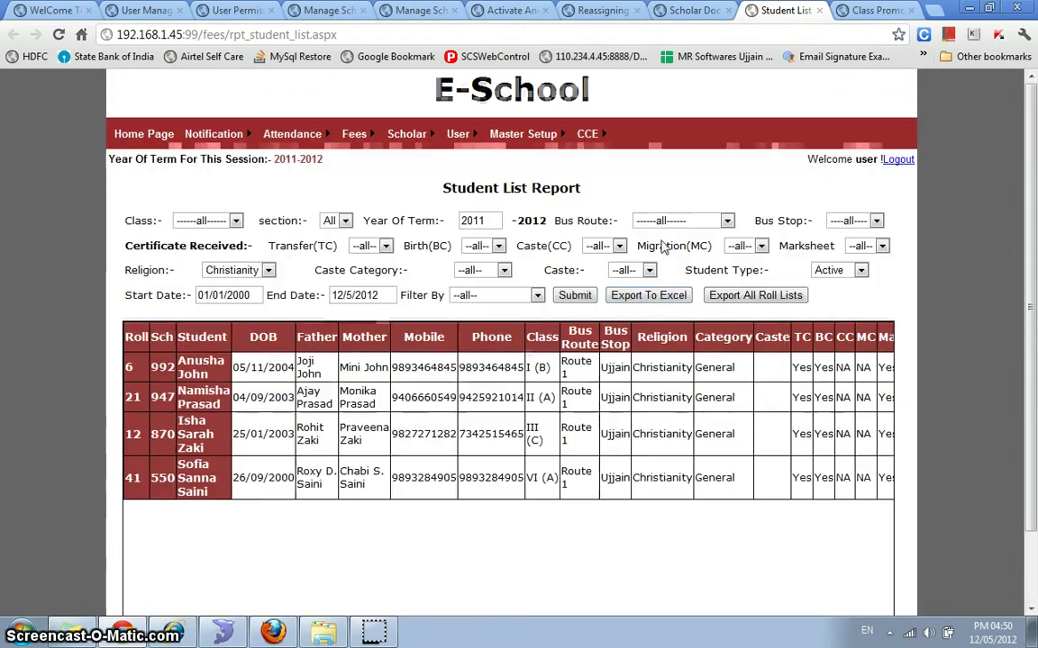
scroll(645, 298, up, 2)
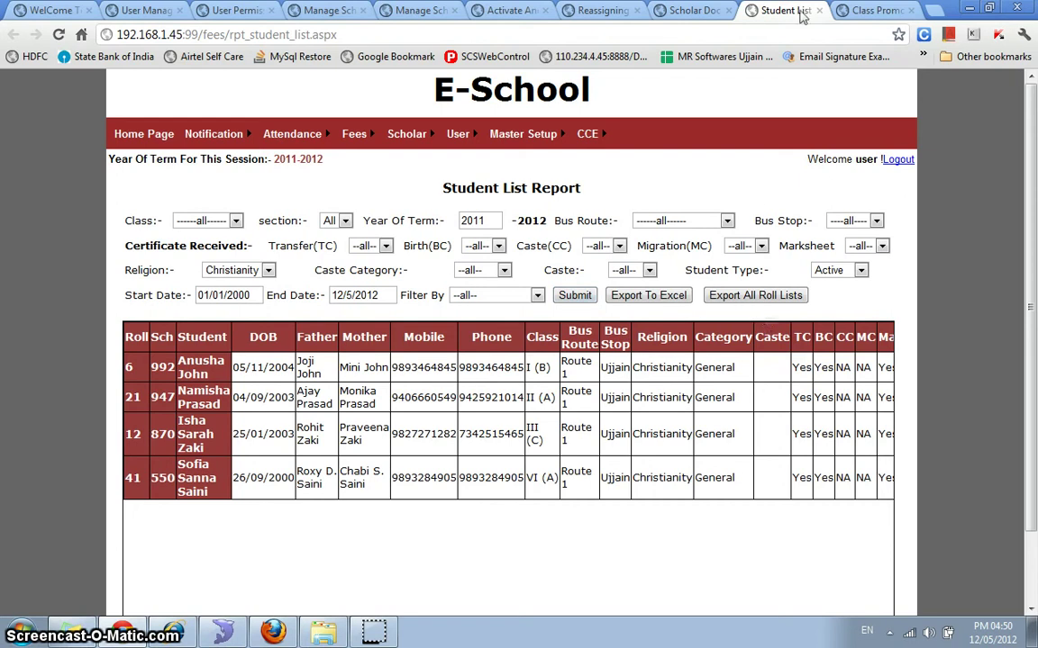
key(ctrl+Tab)
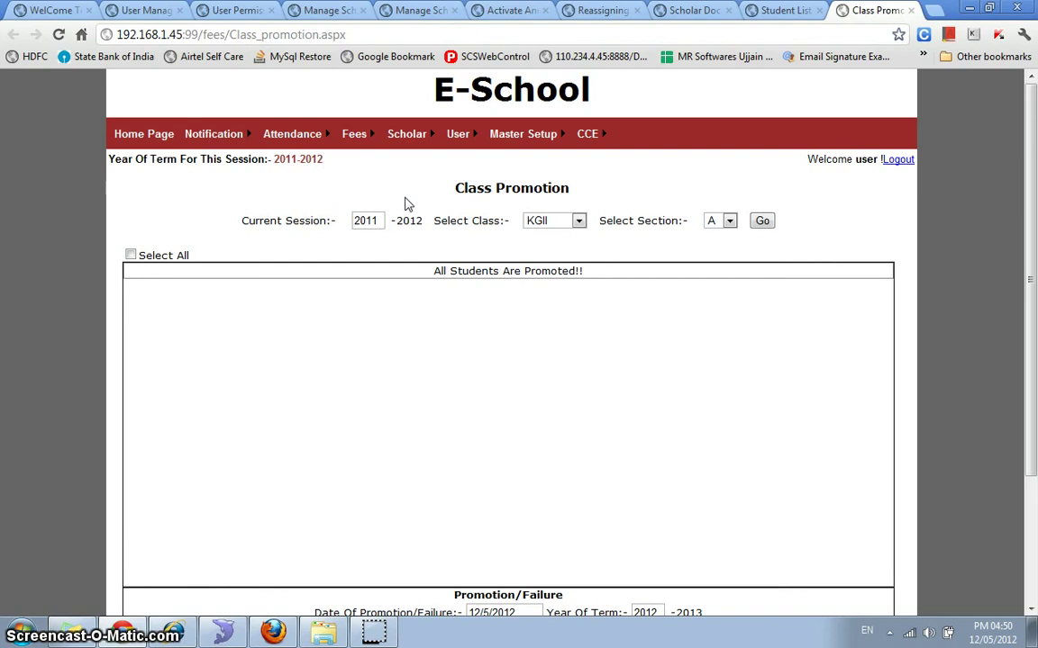
scroll(405, 204, down, 2)
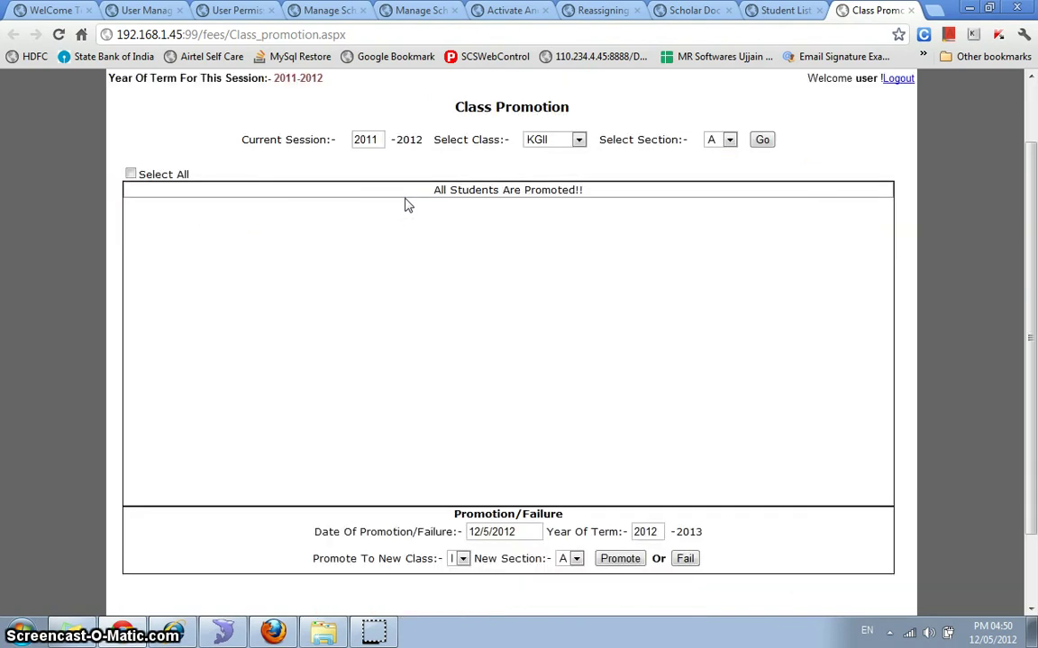
scroll(407, 216, up, 2)
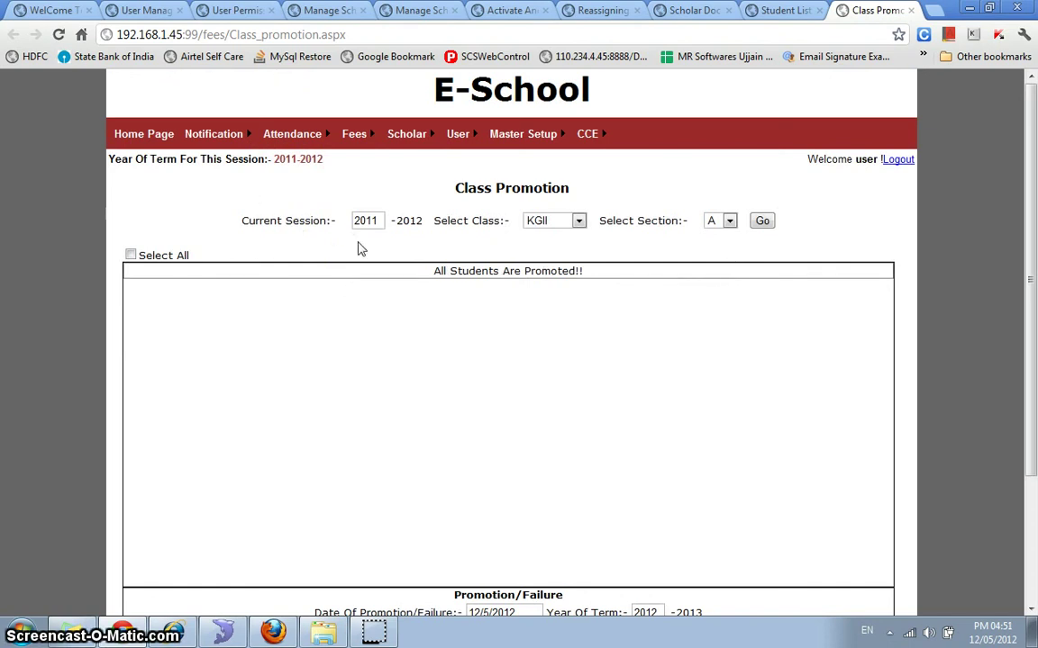
scroll(358, 247, down, 2)
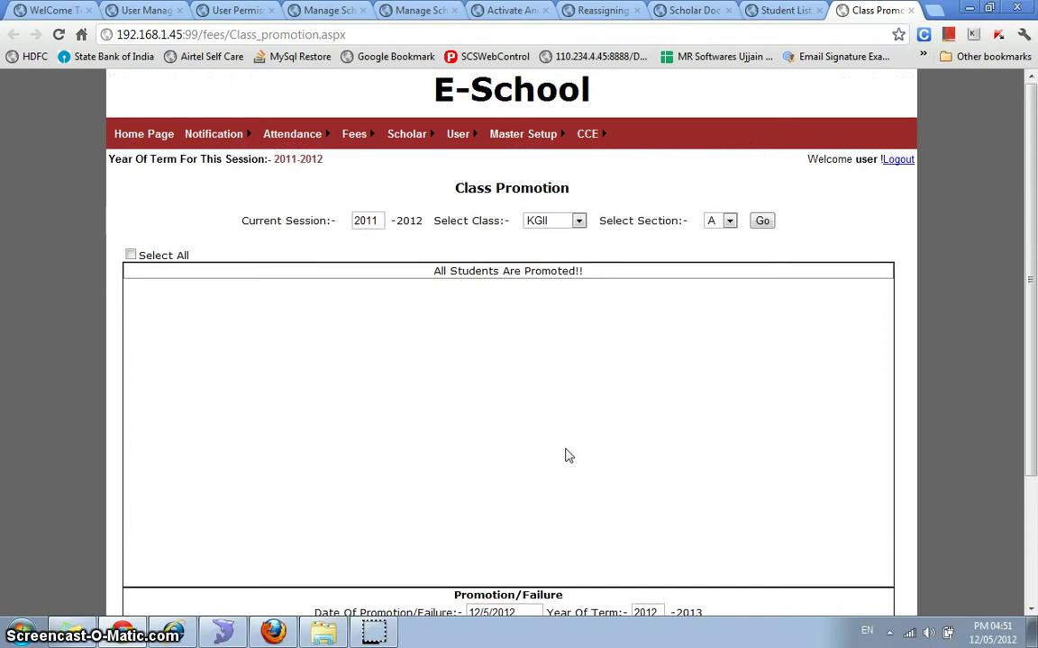
scroll(567, 455, up, 2)
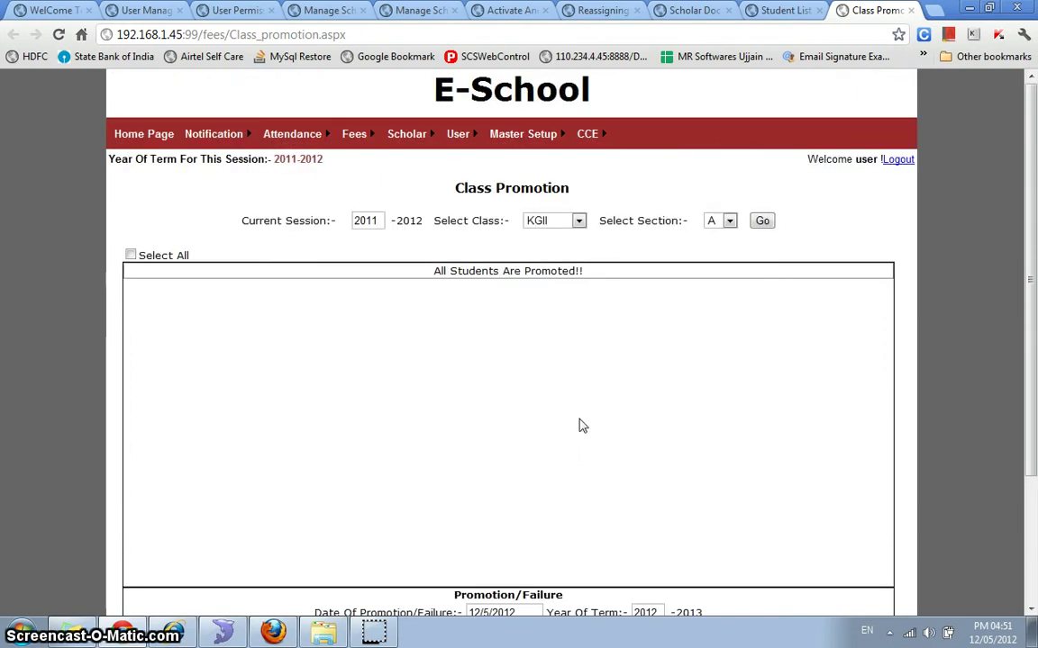
scroll(656, 355, down, 4)
scroll(648, 319, up, 2)
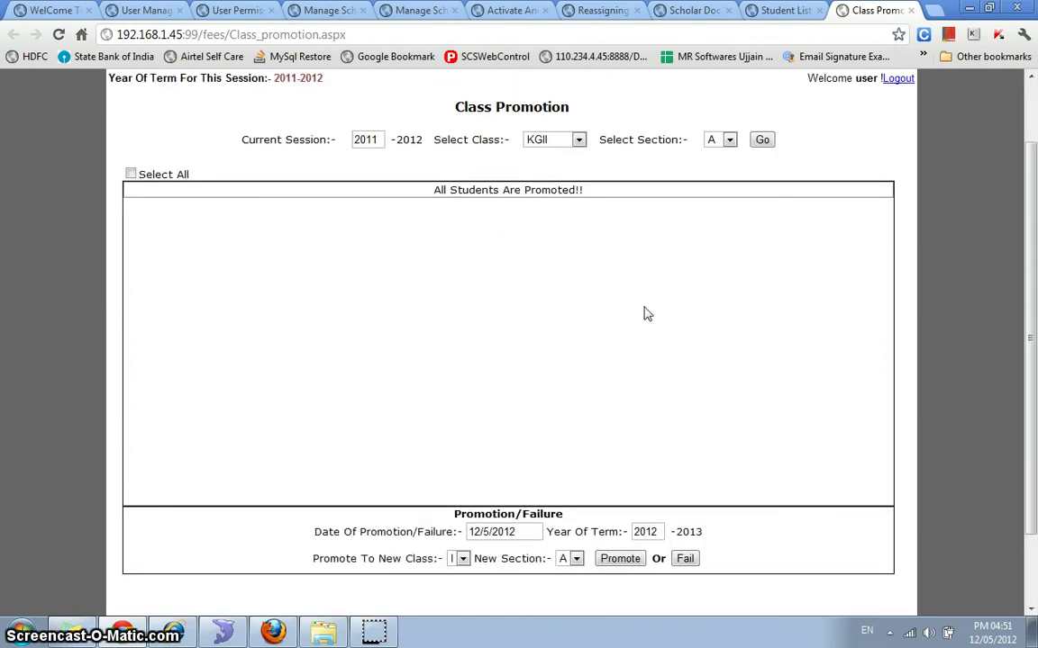
scroll(659, 328, up, 2)
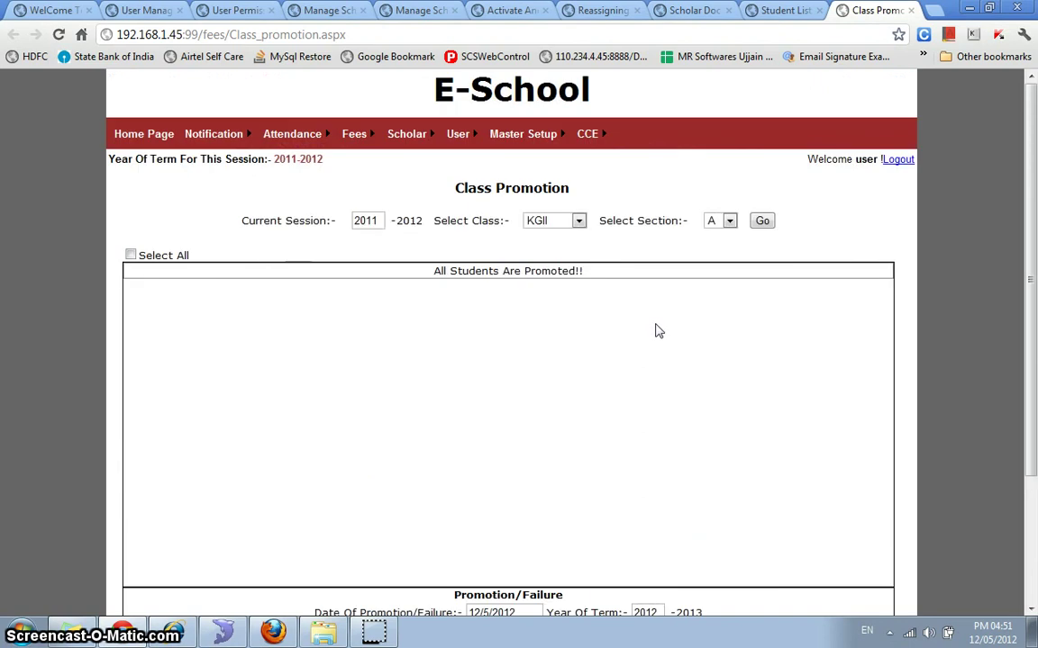